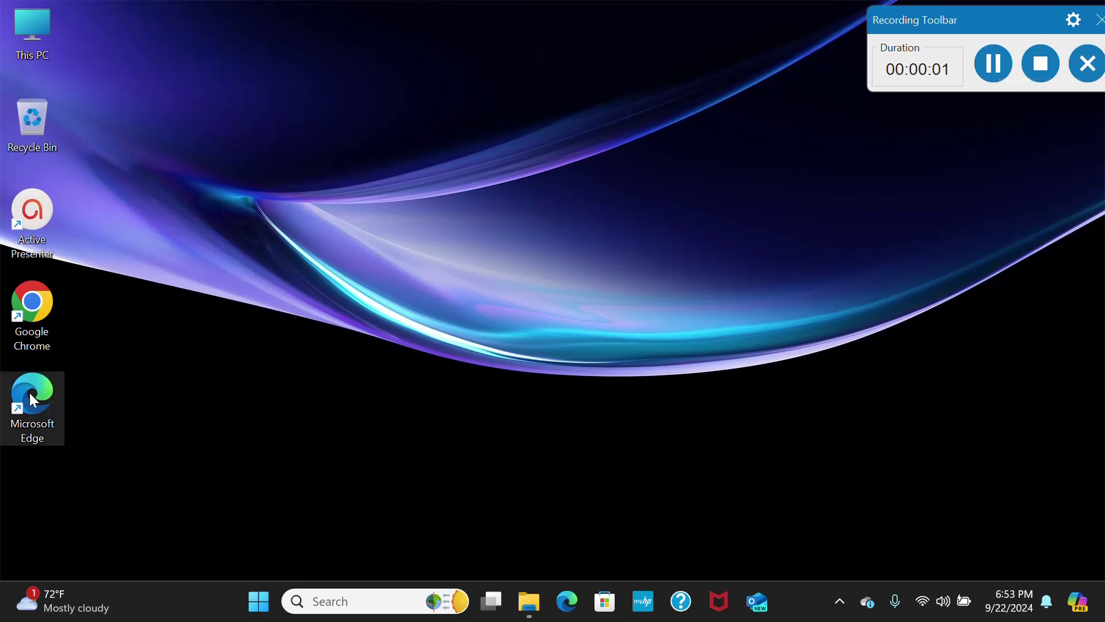
- Launch Chrome and search Google for 'jdk 8 download for windows'
double_click(40, 306)
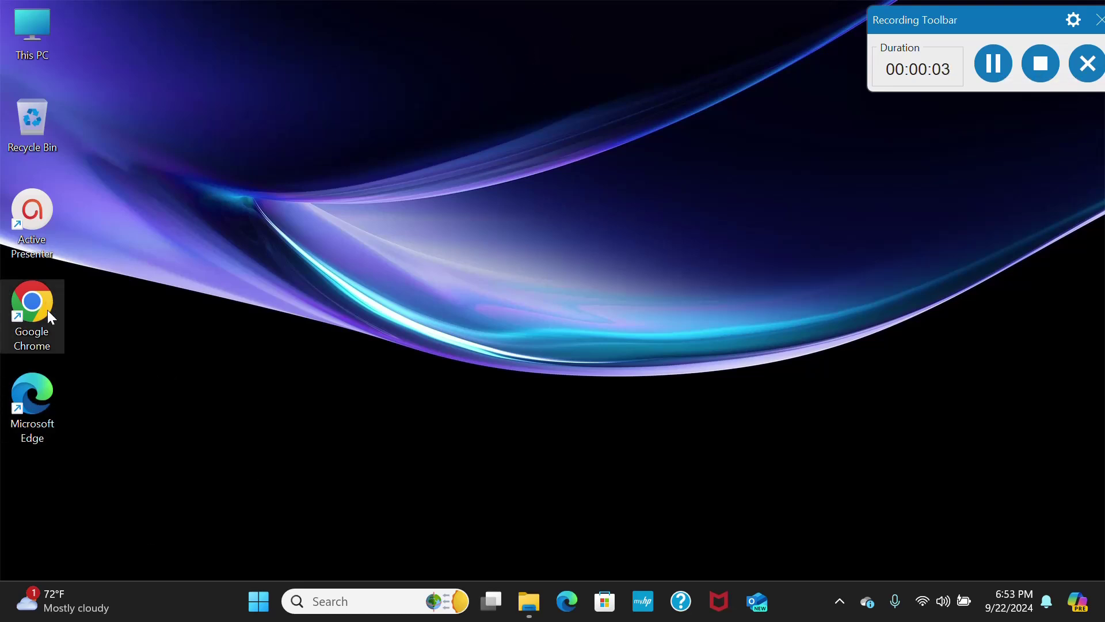
left_click(347, 375)
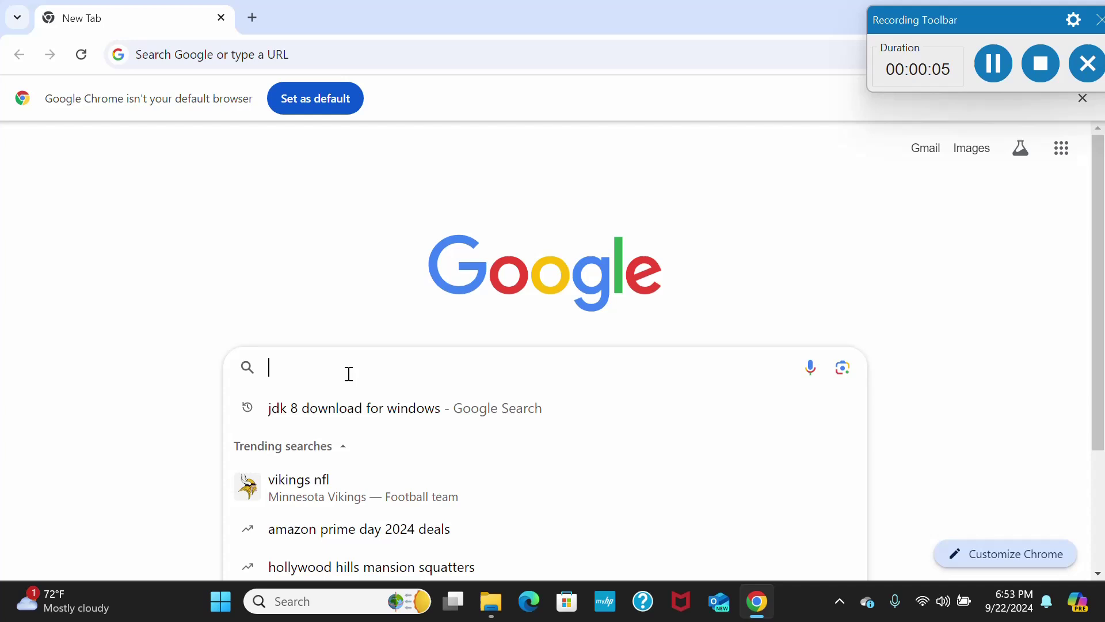
type("jdk 8 download for windows")
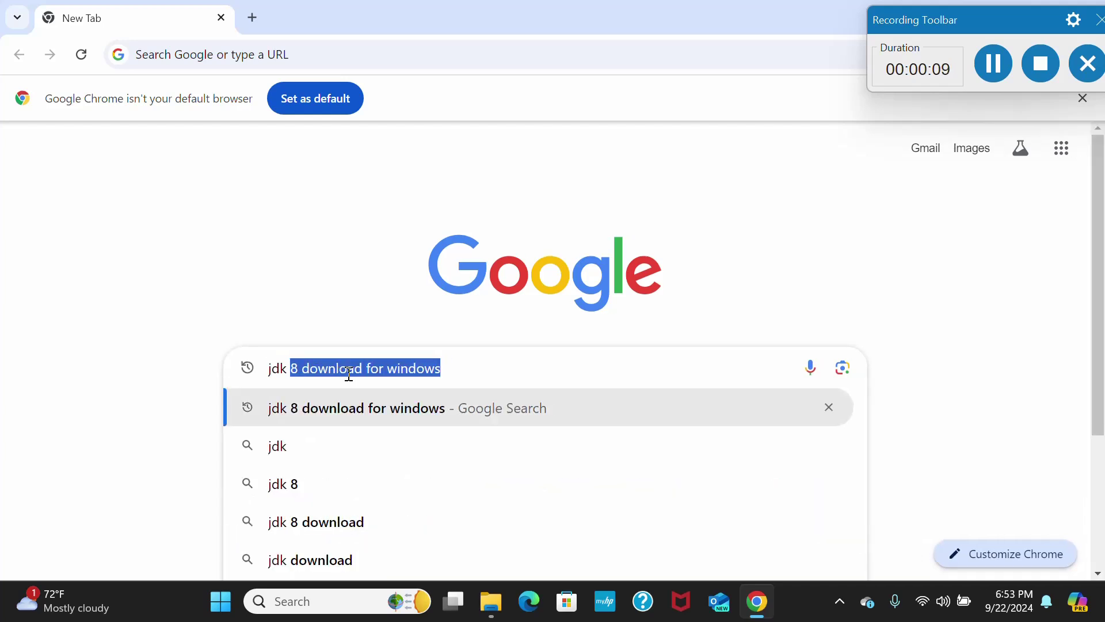
key("Return")
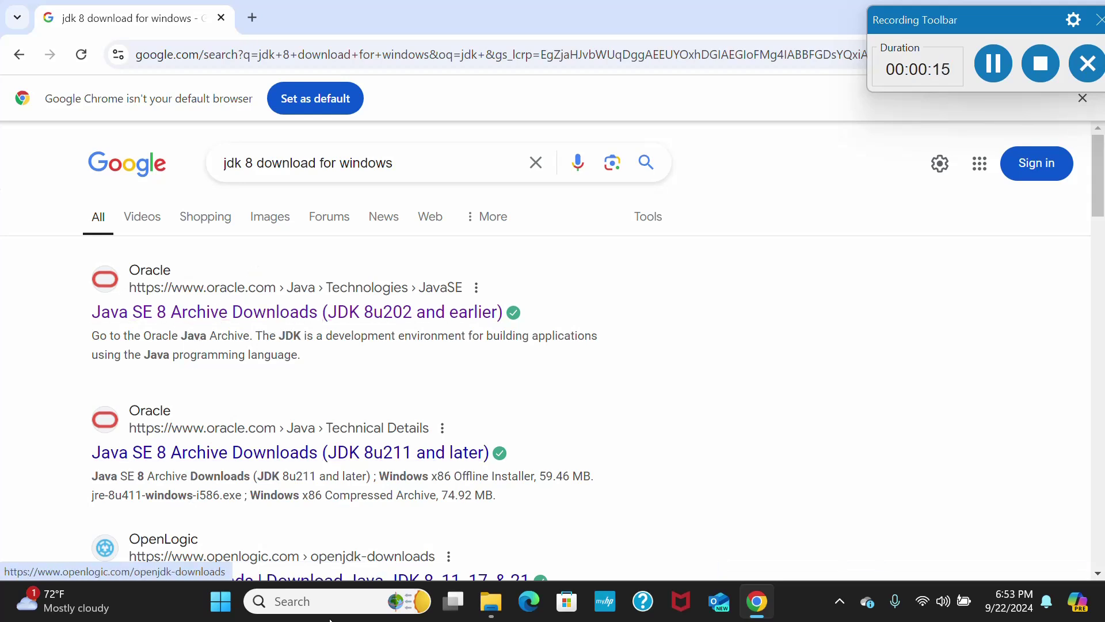
- Run 'java -version' in Command Prompt, which reports that java is not recognized
left_click(315, 600)
type("comm")
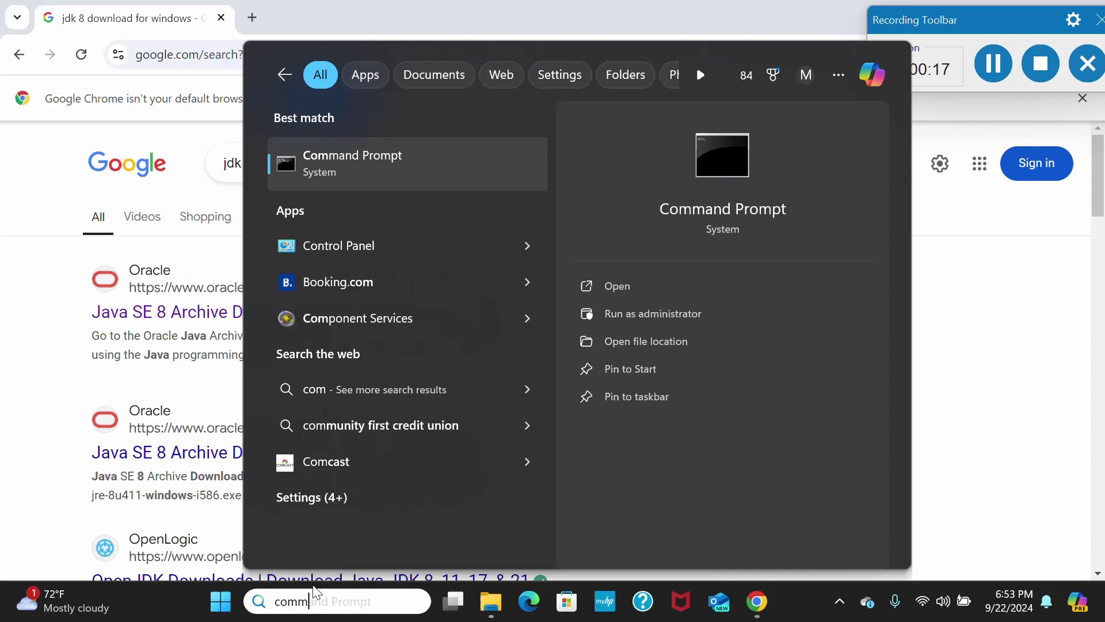
key("Return")
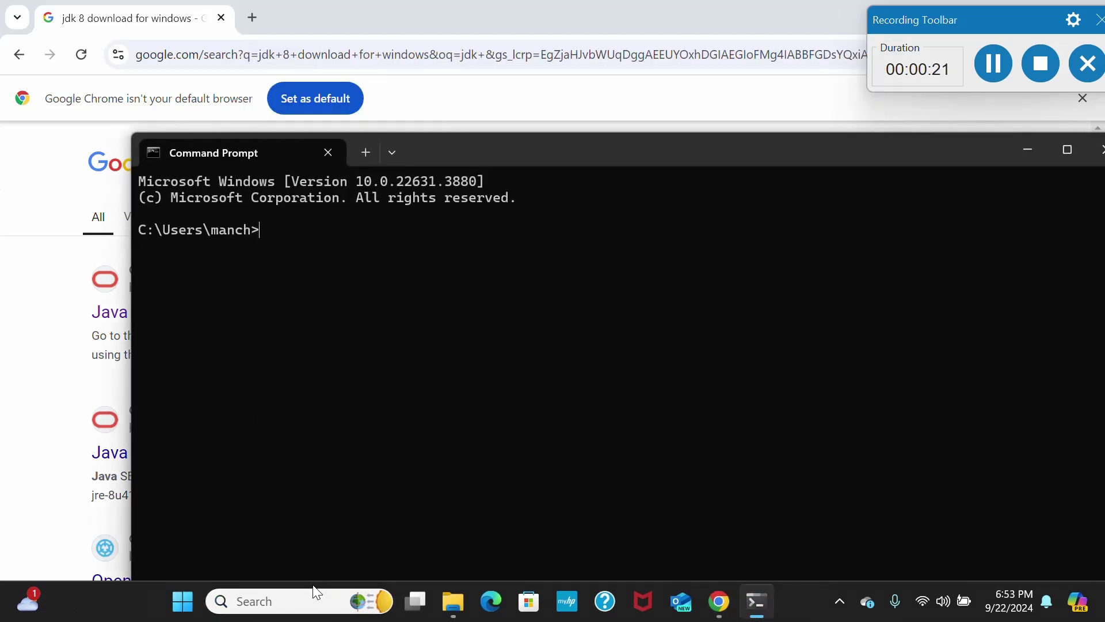
type("java -version")
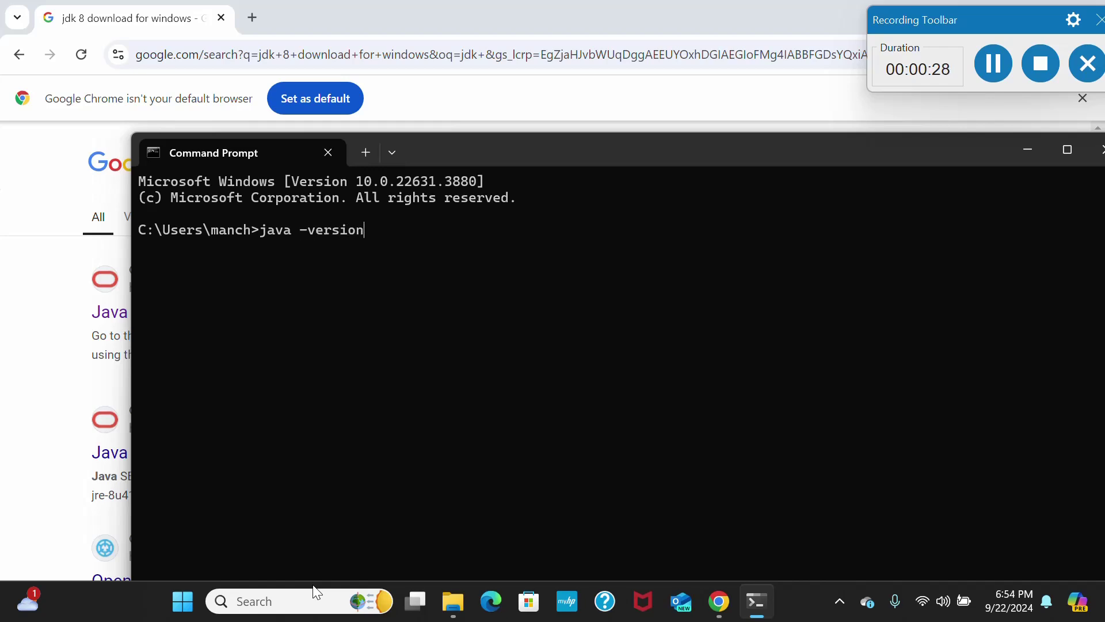
key("Return")
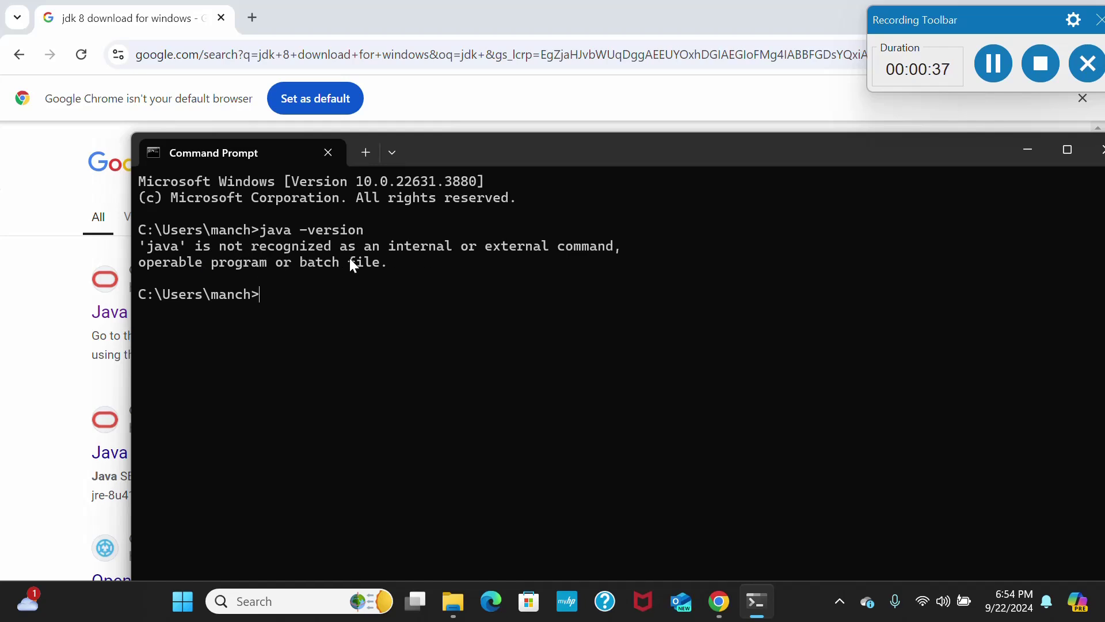
left_click_drag(793, 149, 684, 163)
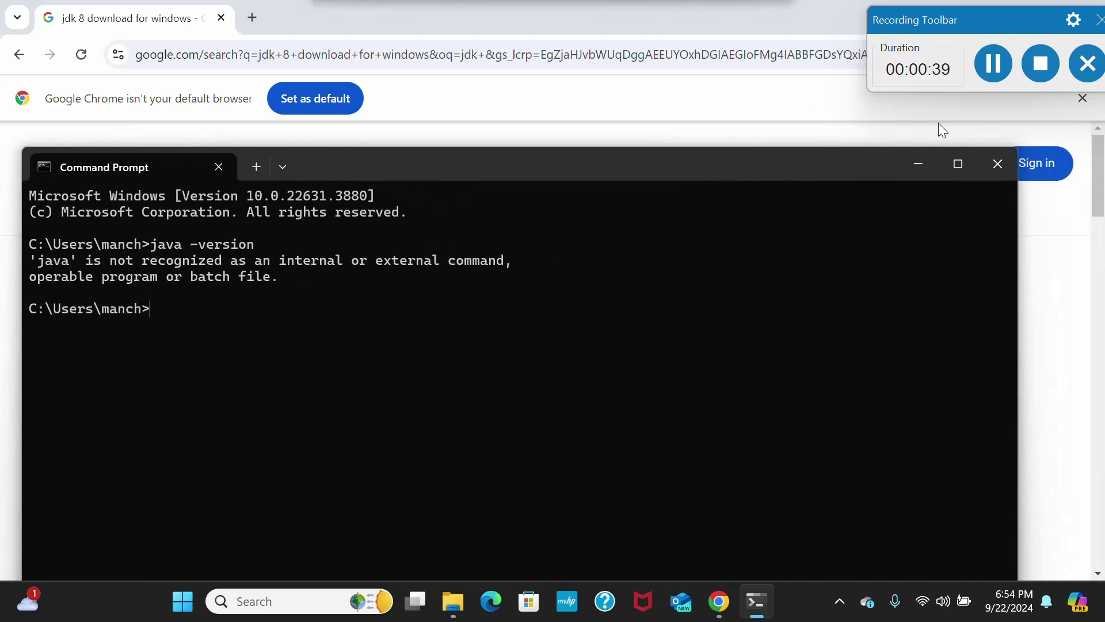
- On Oracle's Java SE 8 Archive Downloads page, request the jdk-8u202-windows-x64.exe installer
left_click(996, 167)
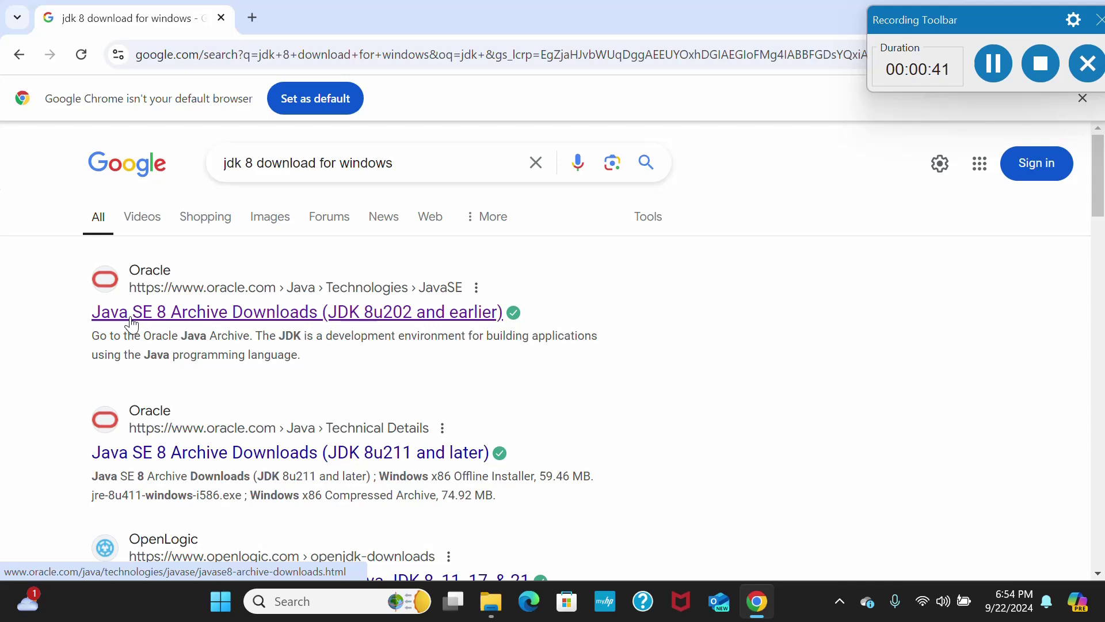
left_click(230, 323)
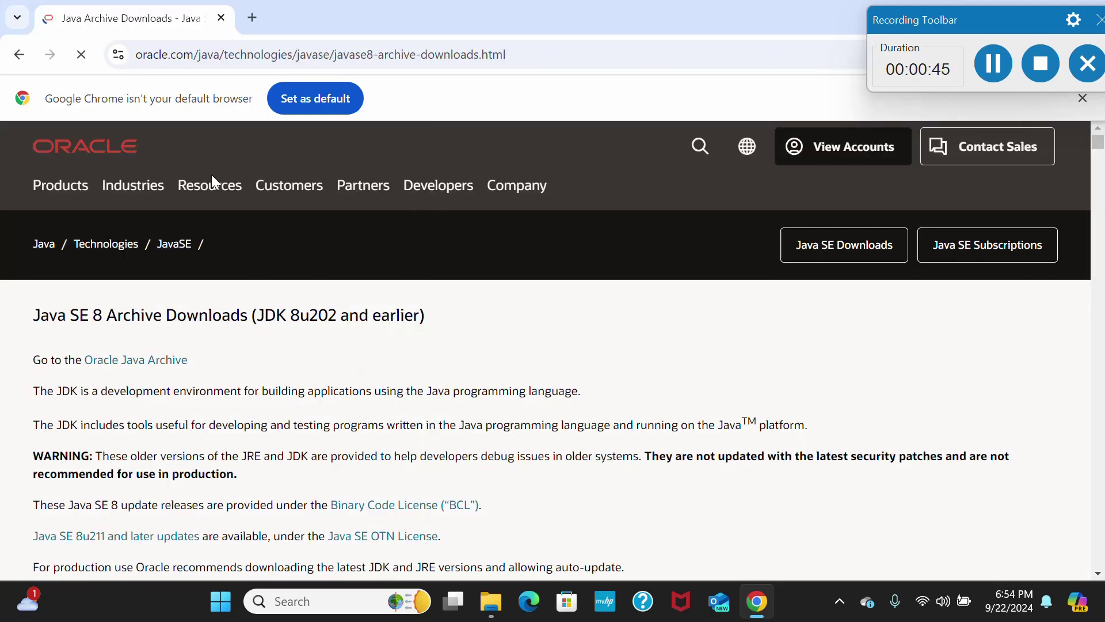
scroll(556, 362, "down", 5)
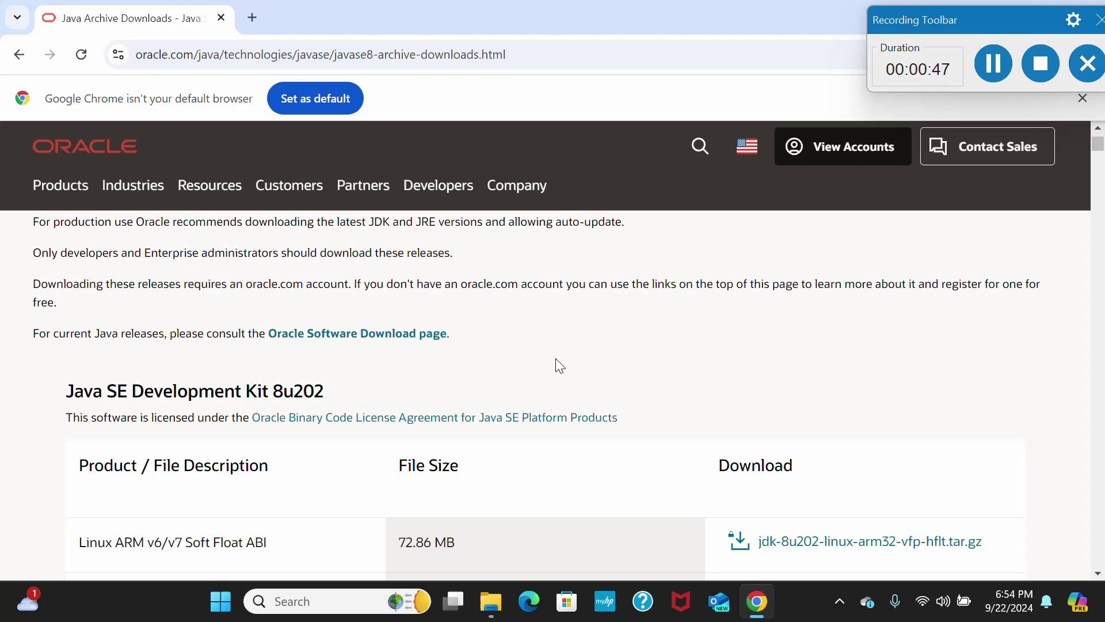
scroll(557, 364, "down", 1)
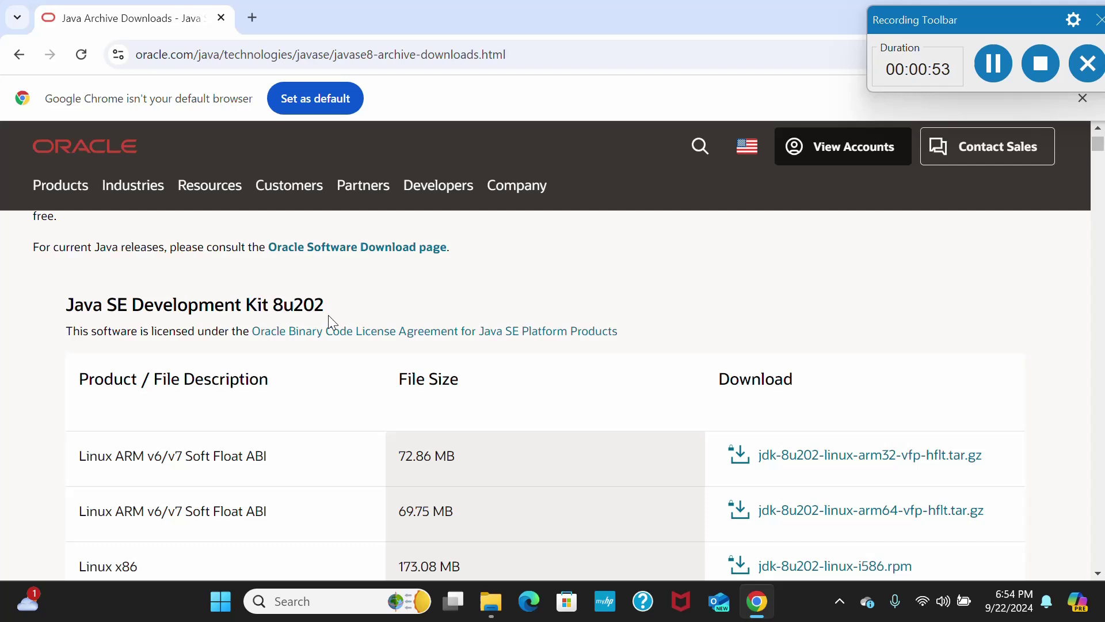
scroll(328, 316, "down", 1)
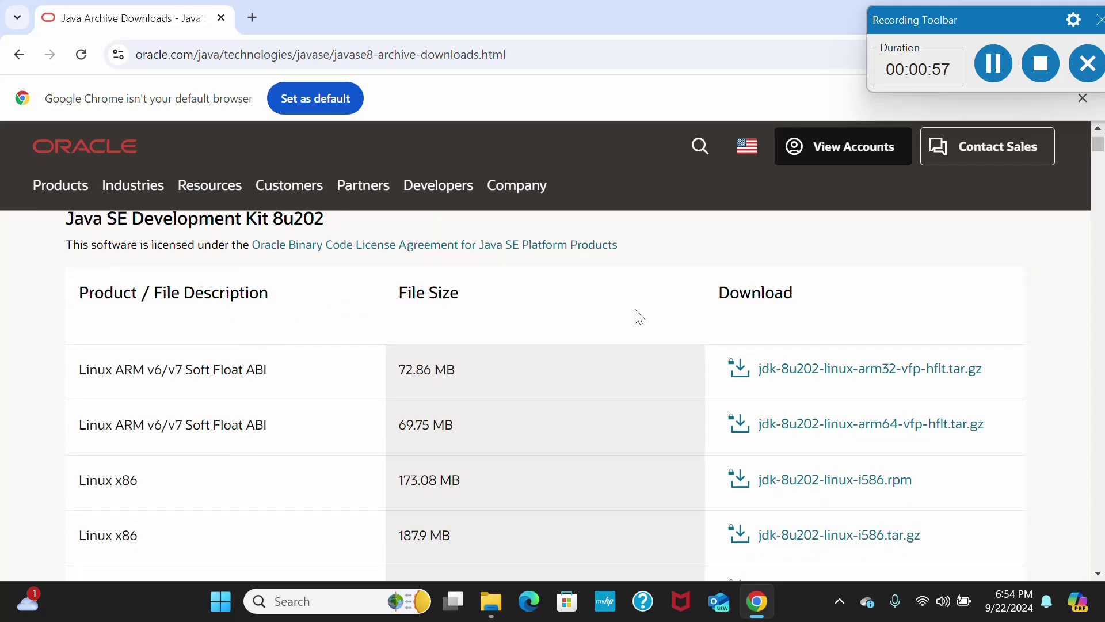
scroll(351, 439, "down", 10)
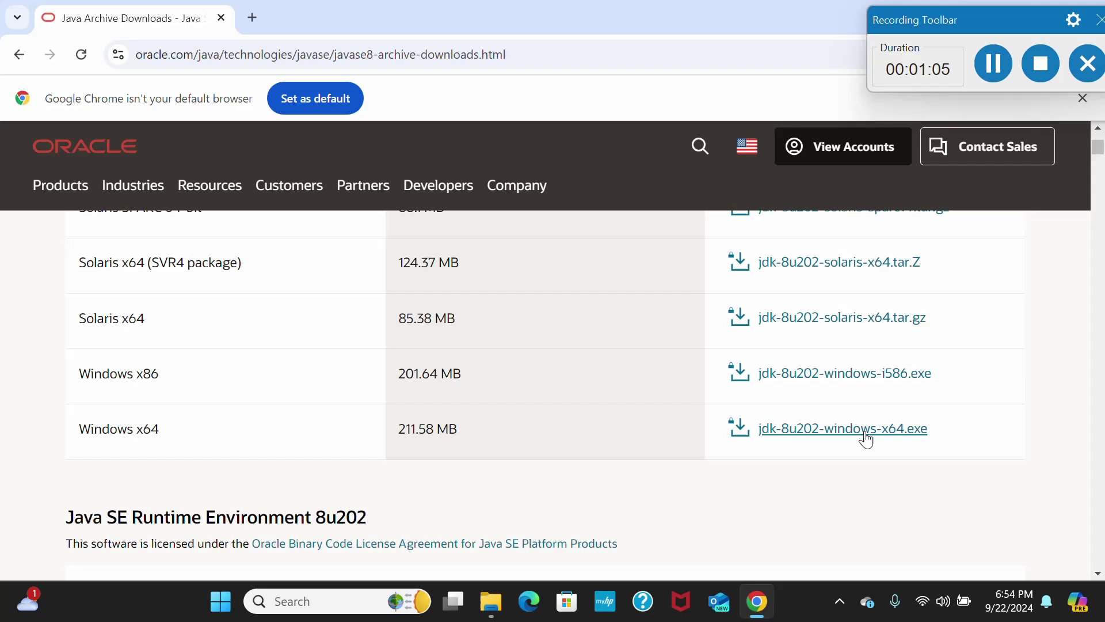
left_click(917, 430)
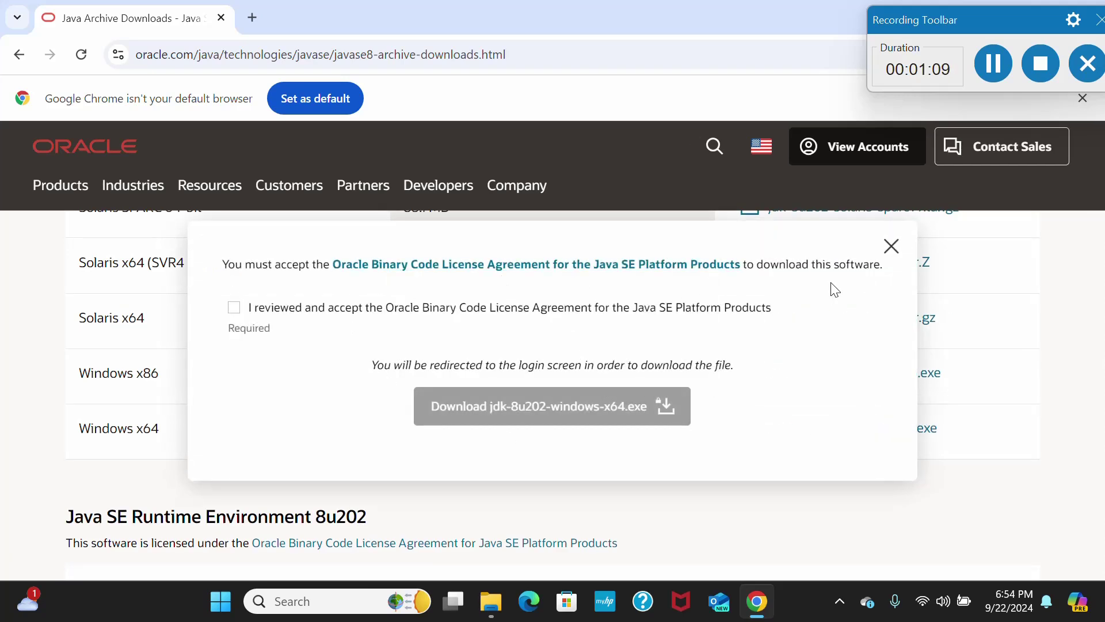
- Accept the license, start the jdk-8u202-windows-x64.exe download, and review the Oracle account form
left_click(234, 313)
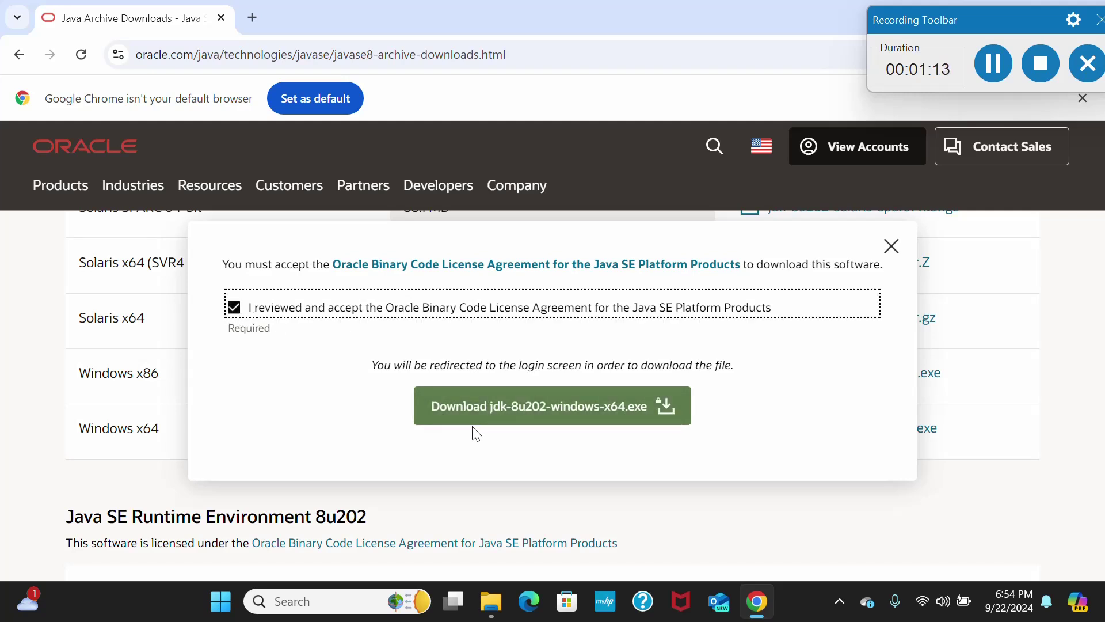
left_click(578, 412)
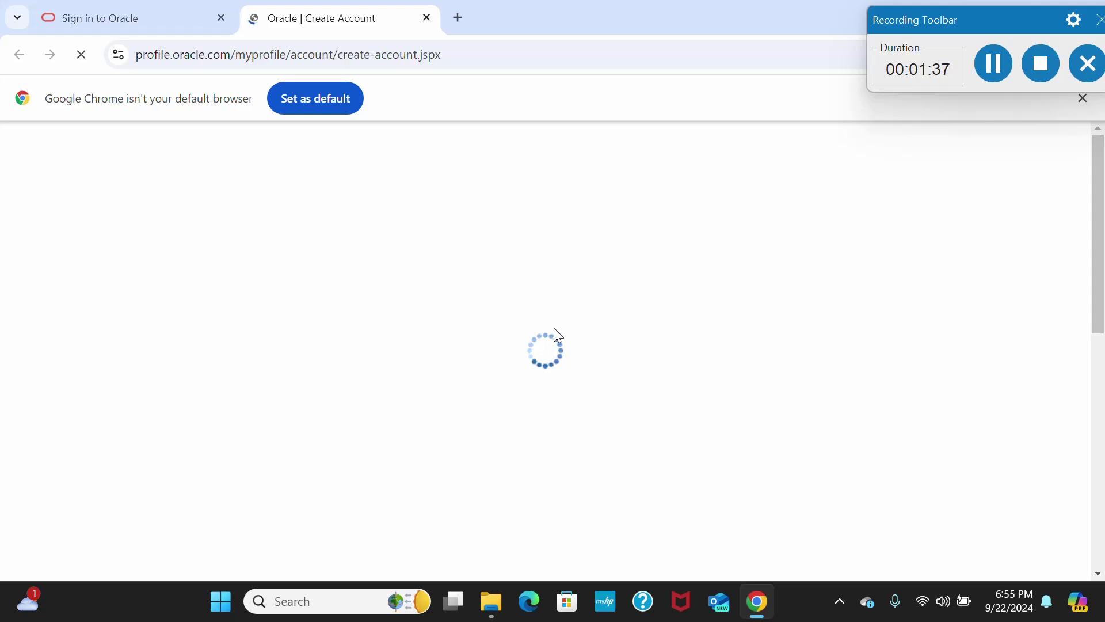
scroll(535, 365, "down", 5)
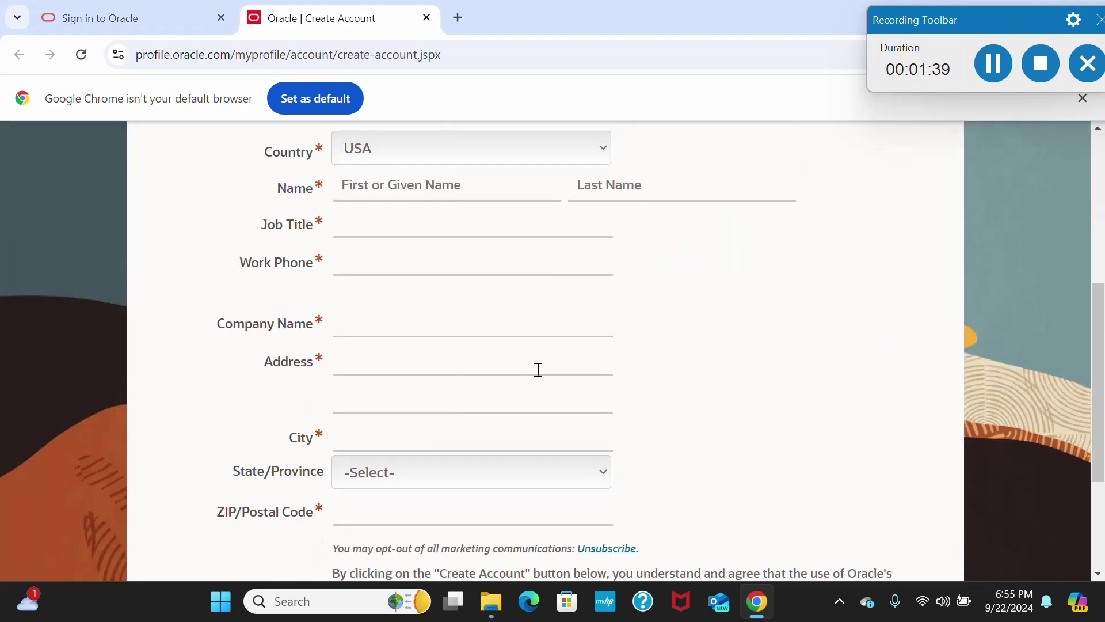
scroll(538, 370, "down", 3)
scroll(518, 403, "up", 10)
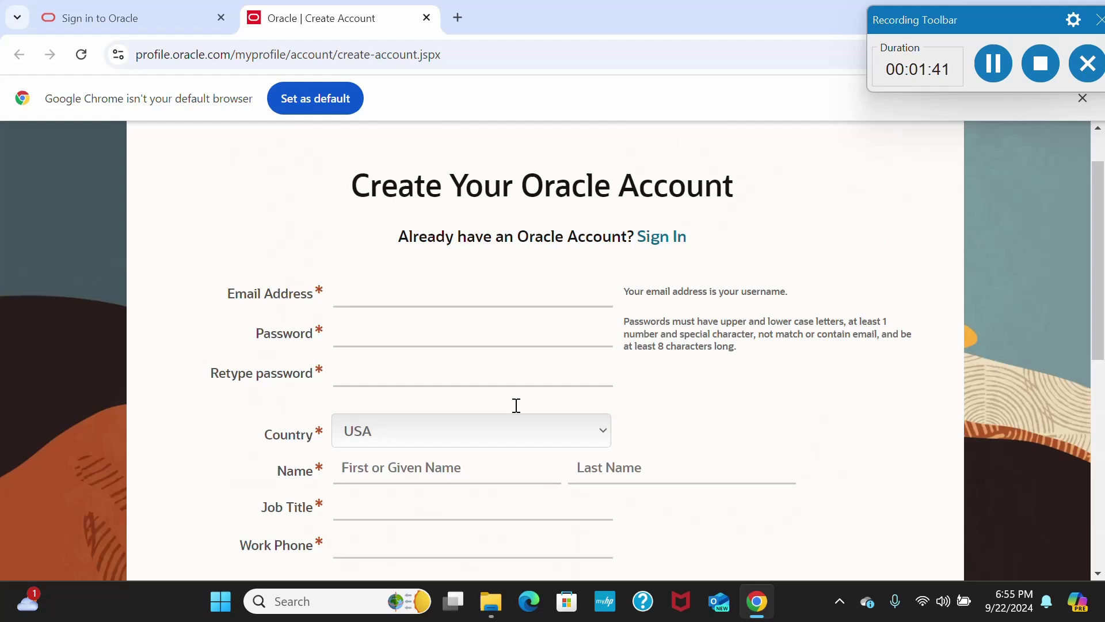
scroll(516, 399, "down", 6)
scroll(517, 399, "down", 3)
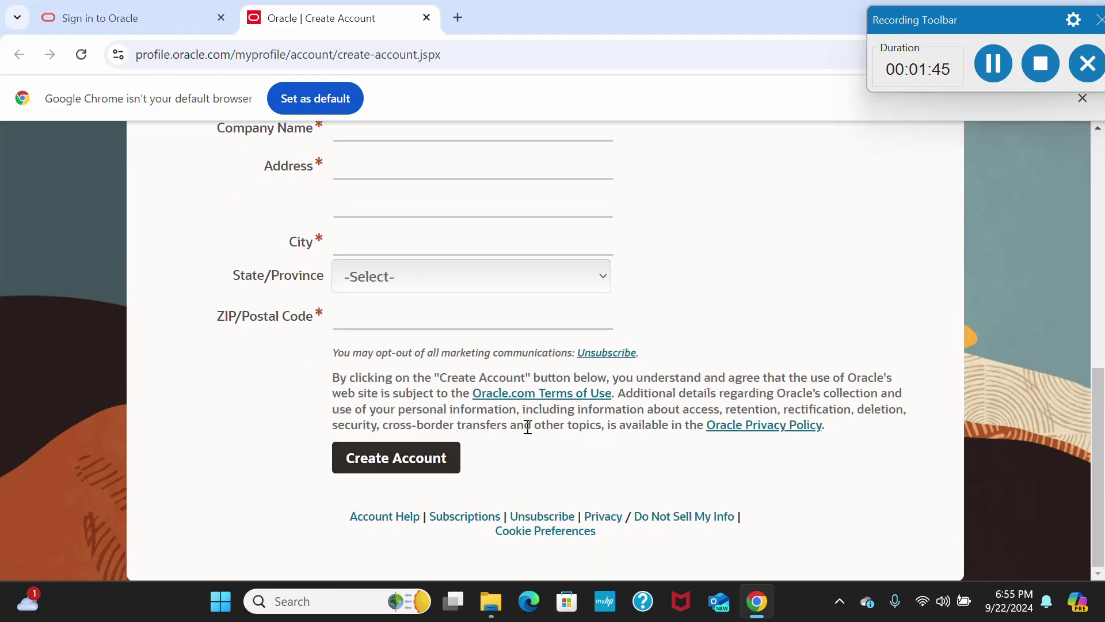
scroll(527, 425, "up", 9)
scroll(527, 423, "down", 4)
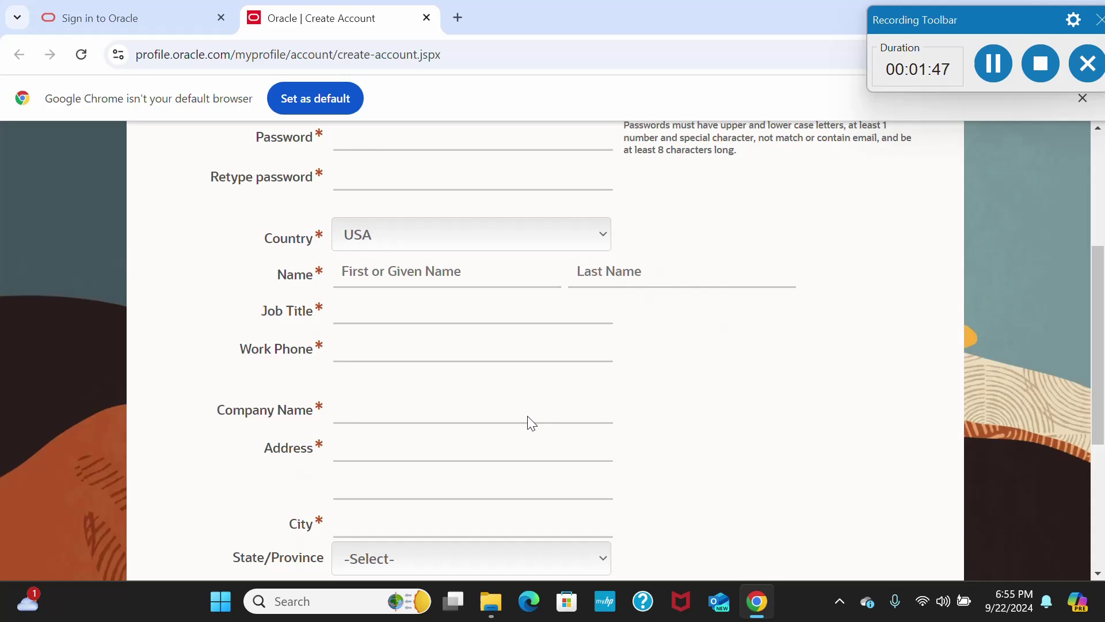
scroll(528, 423, "down", 4)
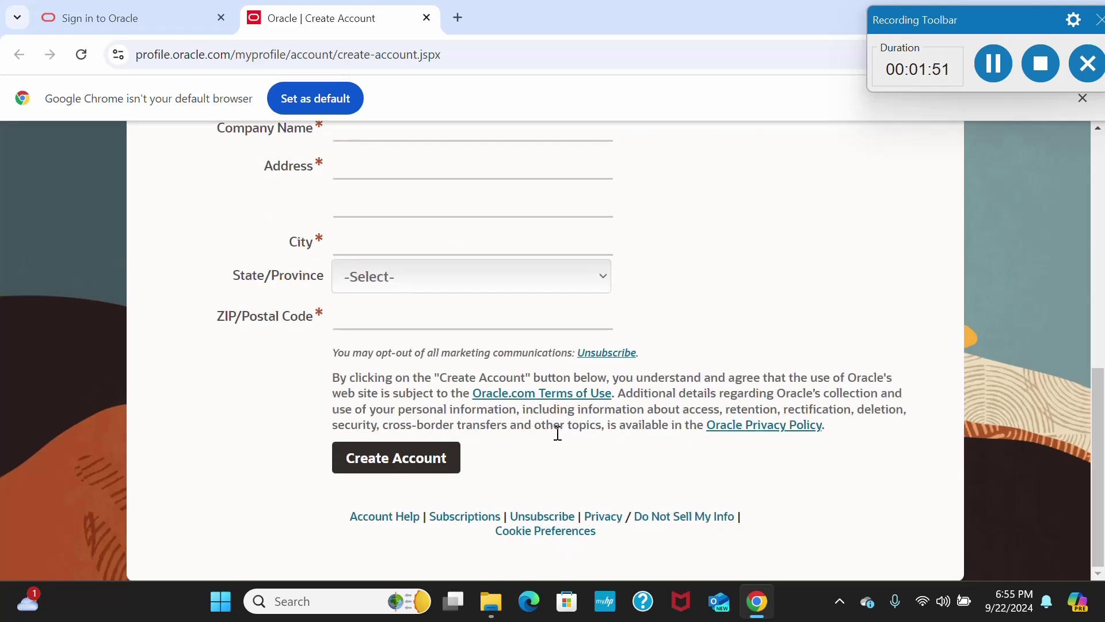
- Let the 212 MB jdk-8u202-windows-x64.exe download finish, then close Chrome to reach the desktop
left_click(411, 450)
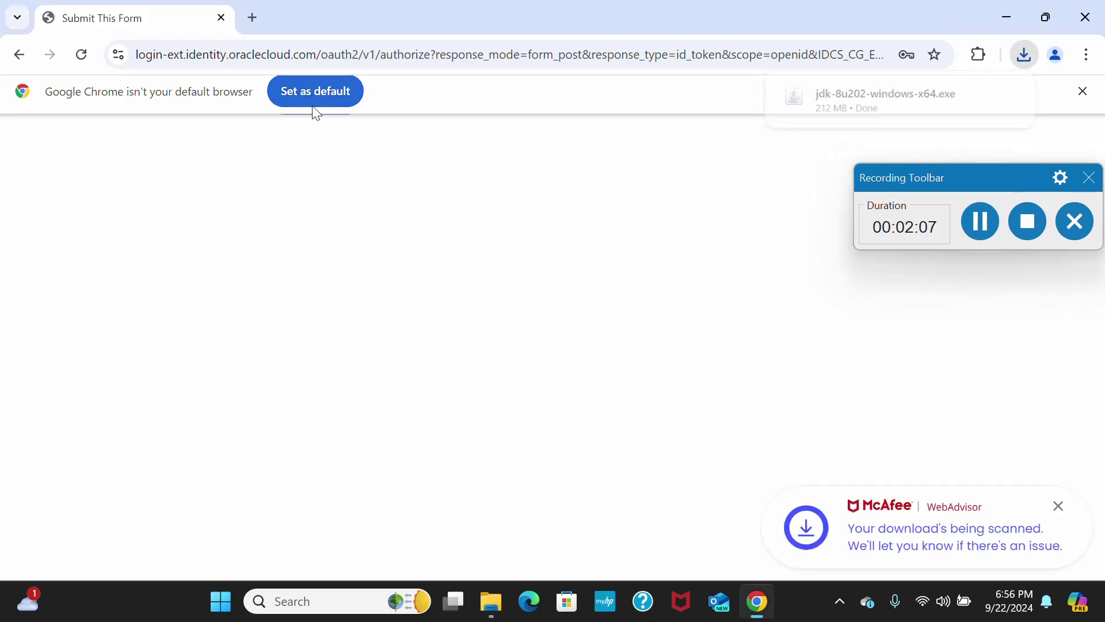
left_click(313, 109)
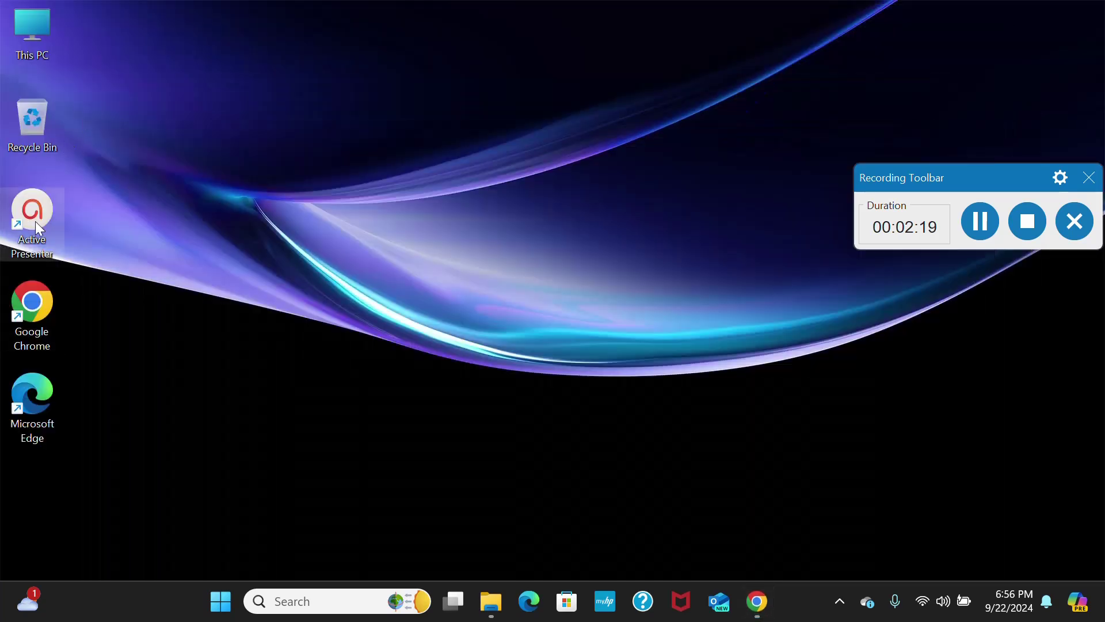
- Open the Downloads folder in File Explorer and run the jdk-8u202-windows-x64 installer
double_click(31, 36)
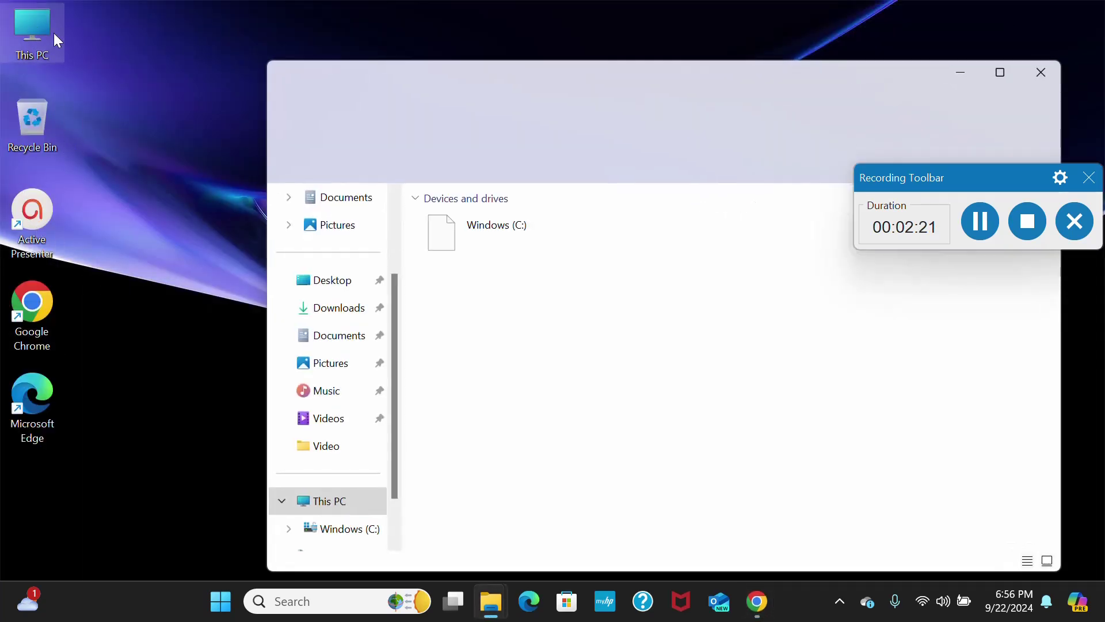
left_click(322, 309)
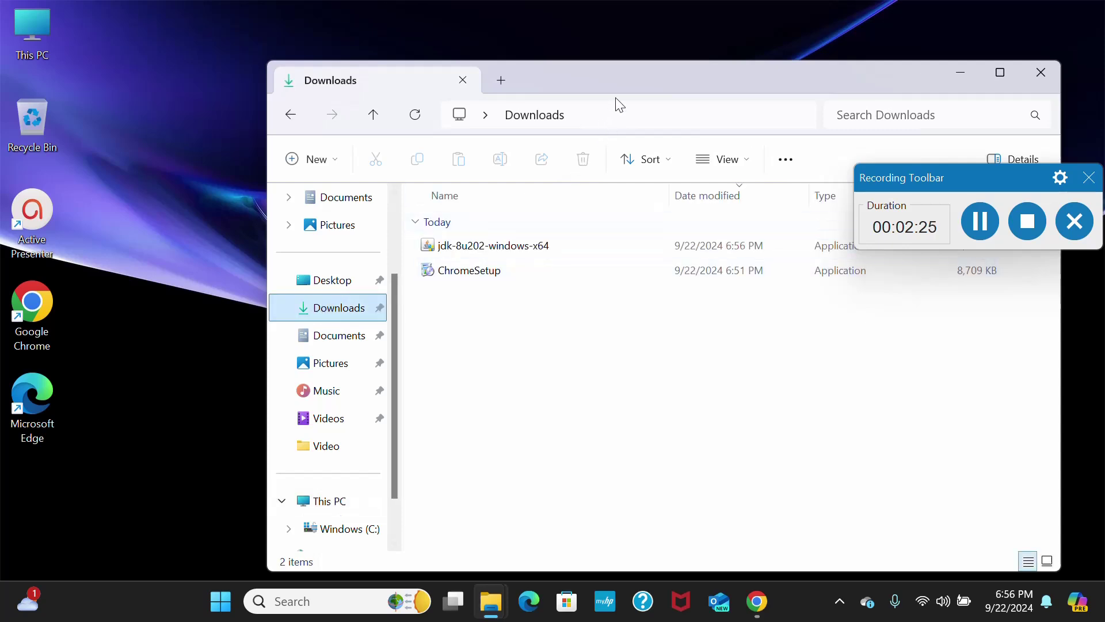
left_click_drag(625, 78, 487, 54)
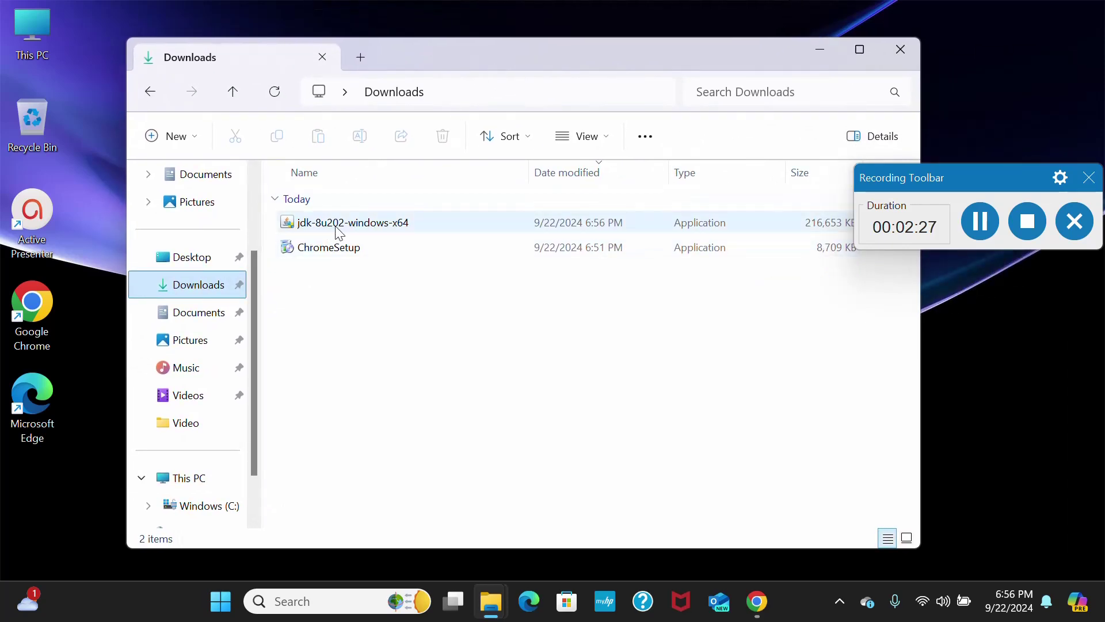
mouse_move(339, 230)
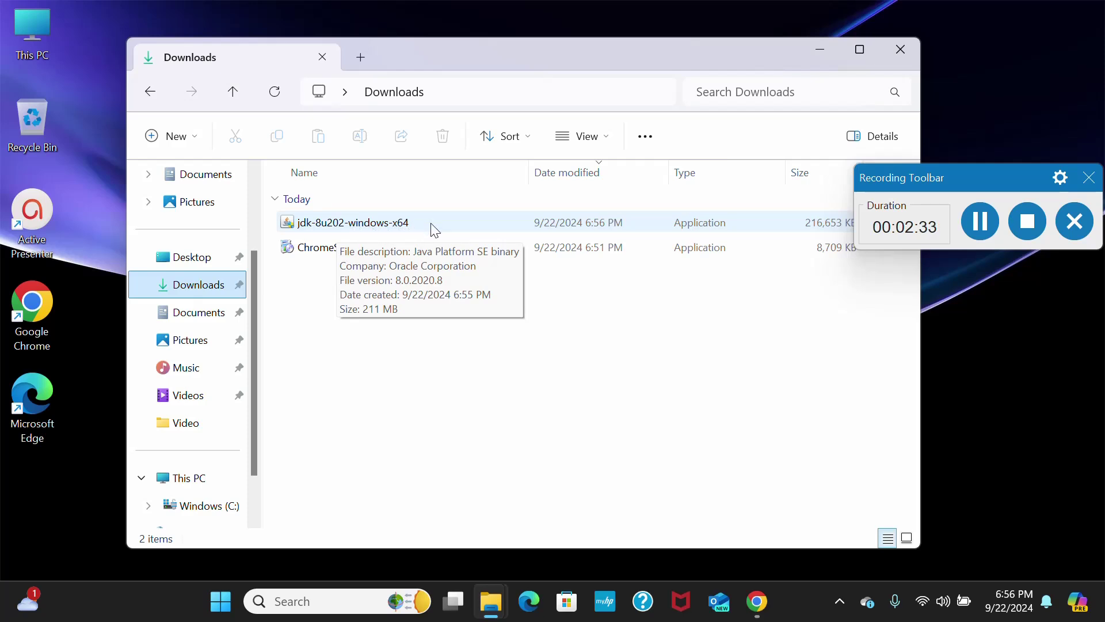
double_click(368, 230)
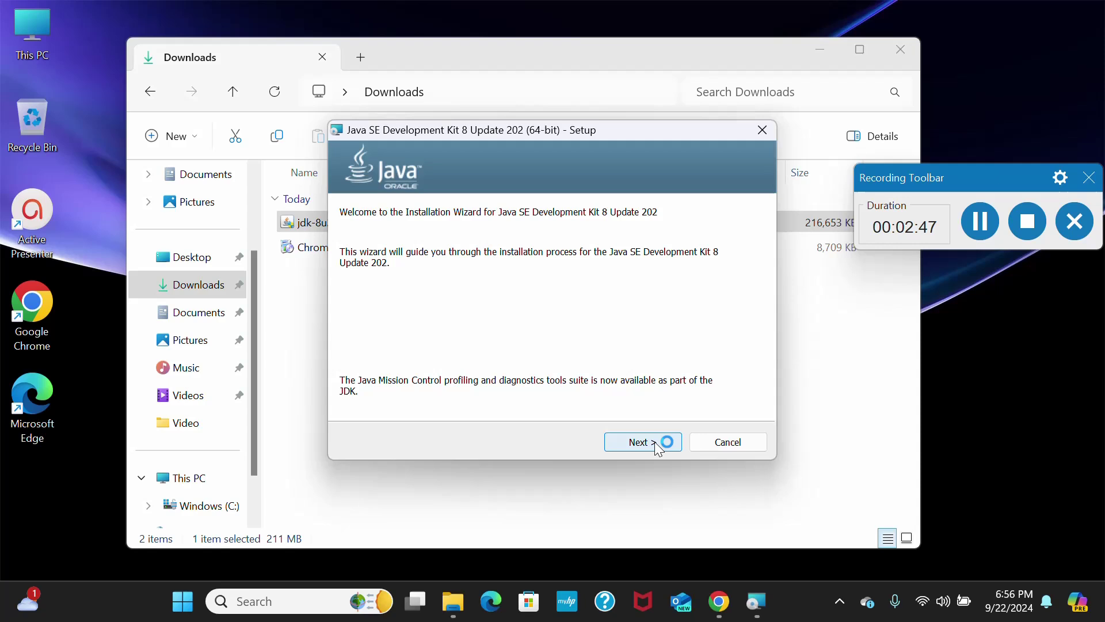
- Install JDK 8 Update 202 (64-bit) with default features and destination folder, then close the wizard
left_click(656, 443)
left_click(656, 443)
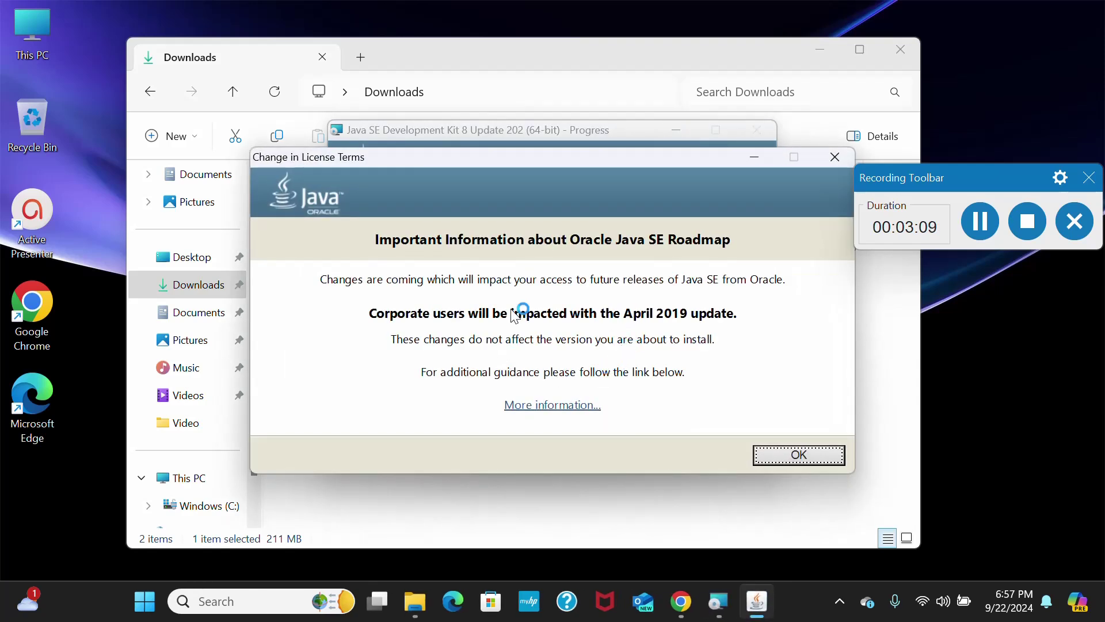
left_click(792, 455)
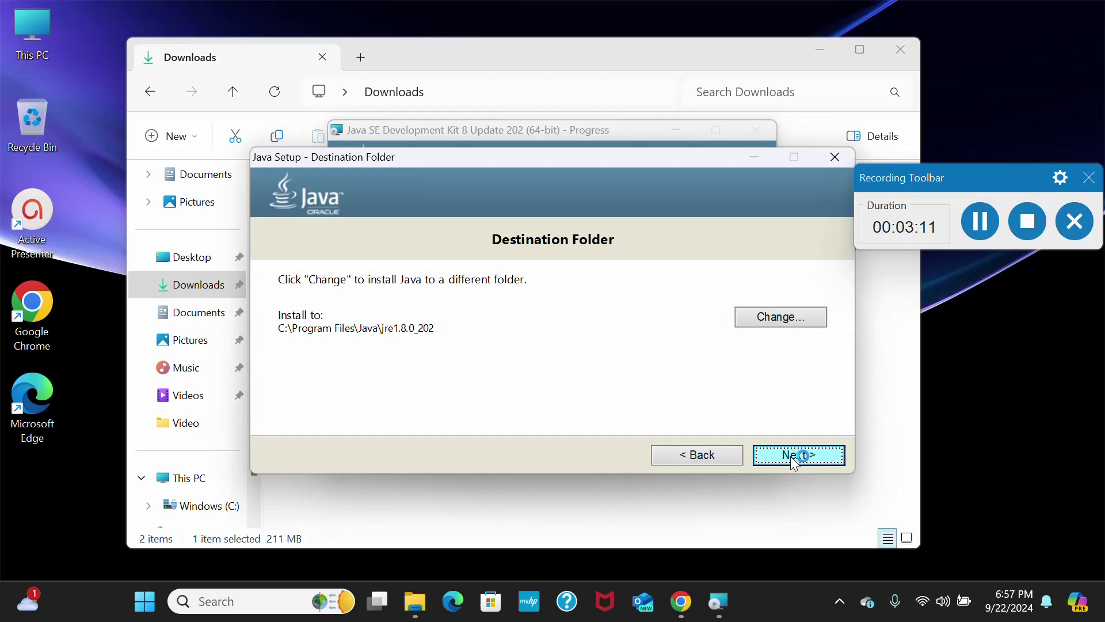
left_click(791, 460)
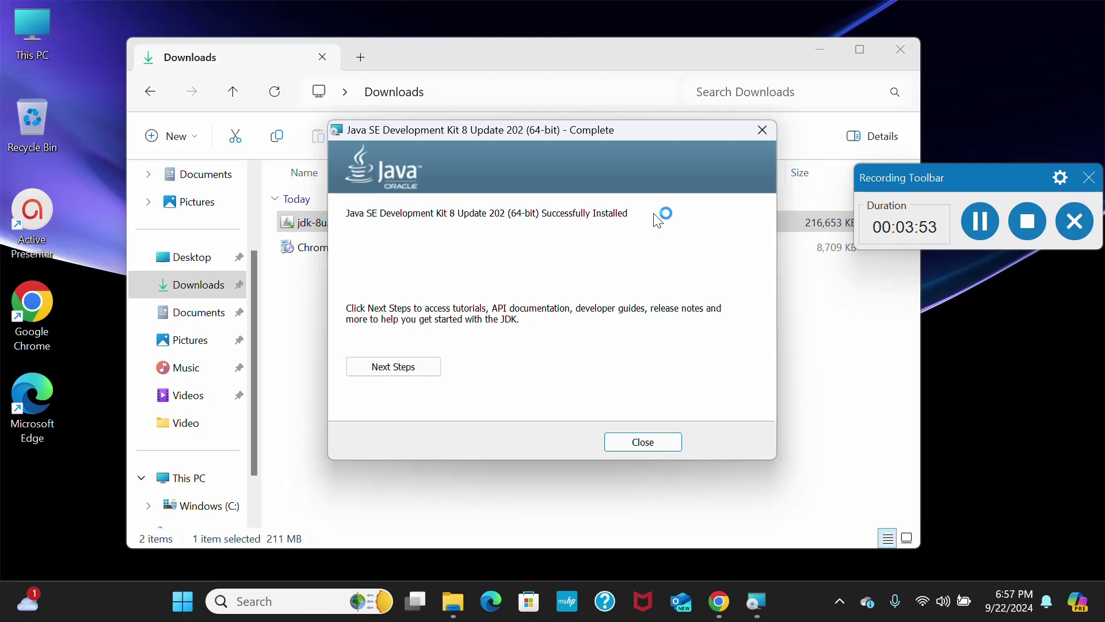
left_click(643, 442)
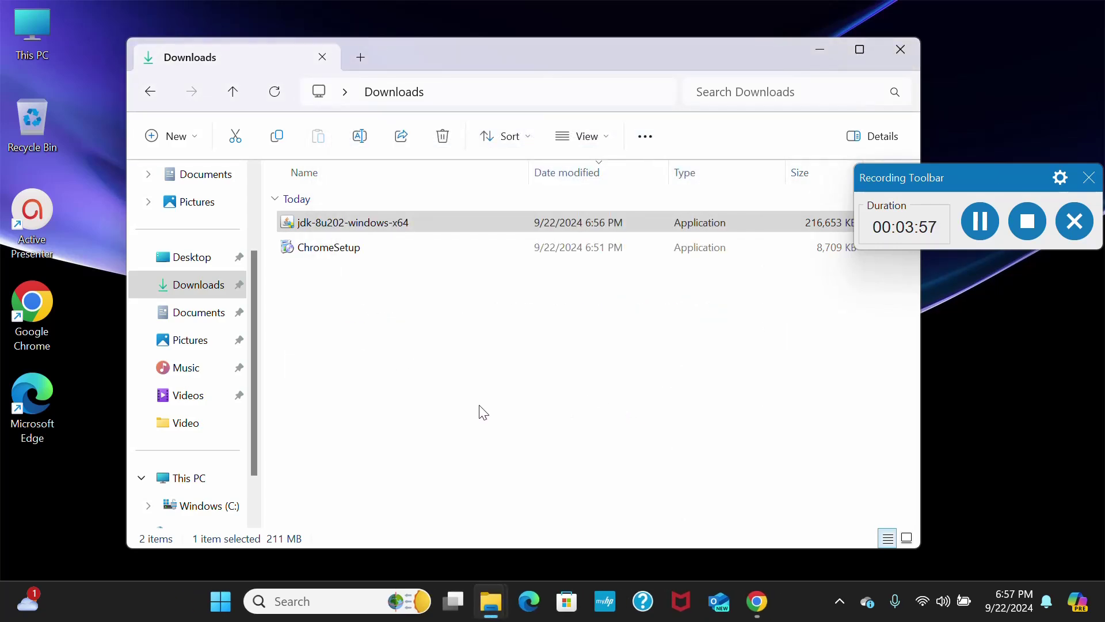
- Browse in File Explorer to C:\Program Files\Java\jdk1.8.0_202\bin
left_click(179, 478)
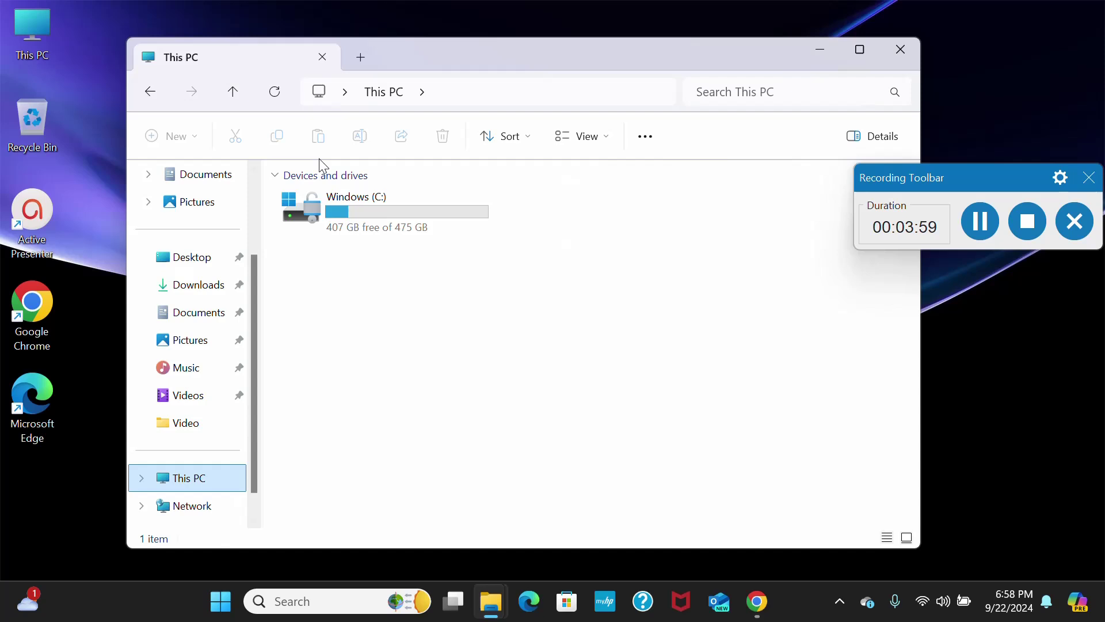
double_click(374, 205)
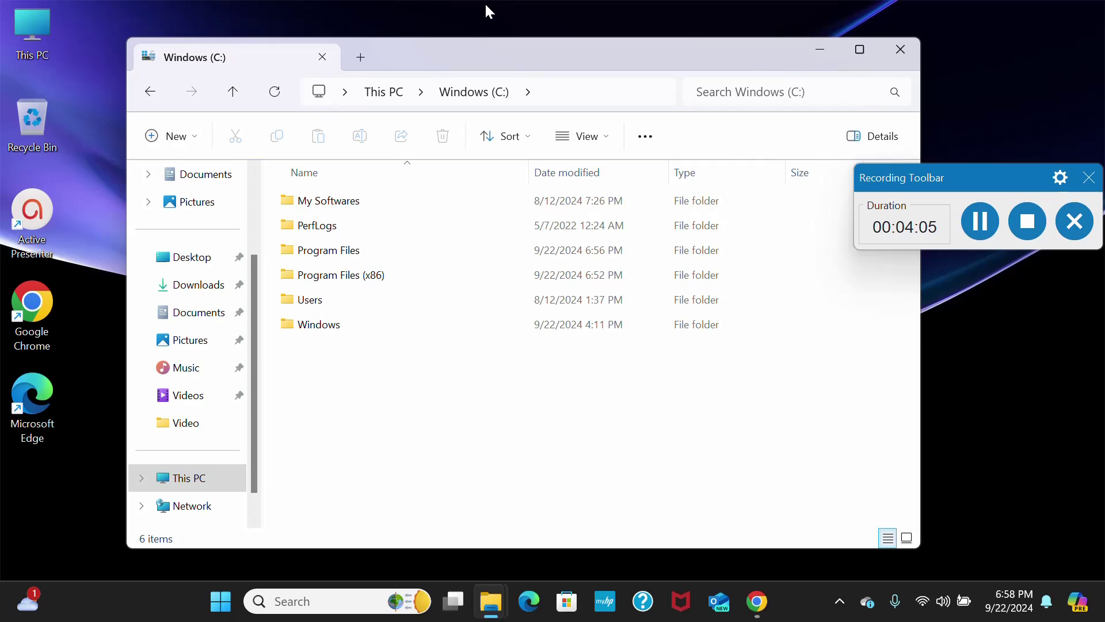
left_click(200, 478)
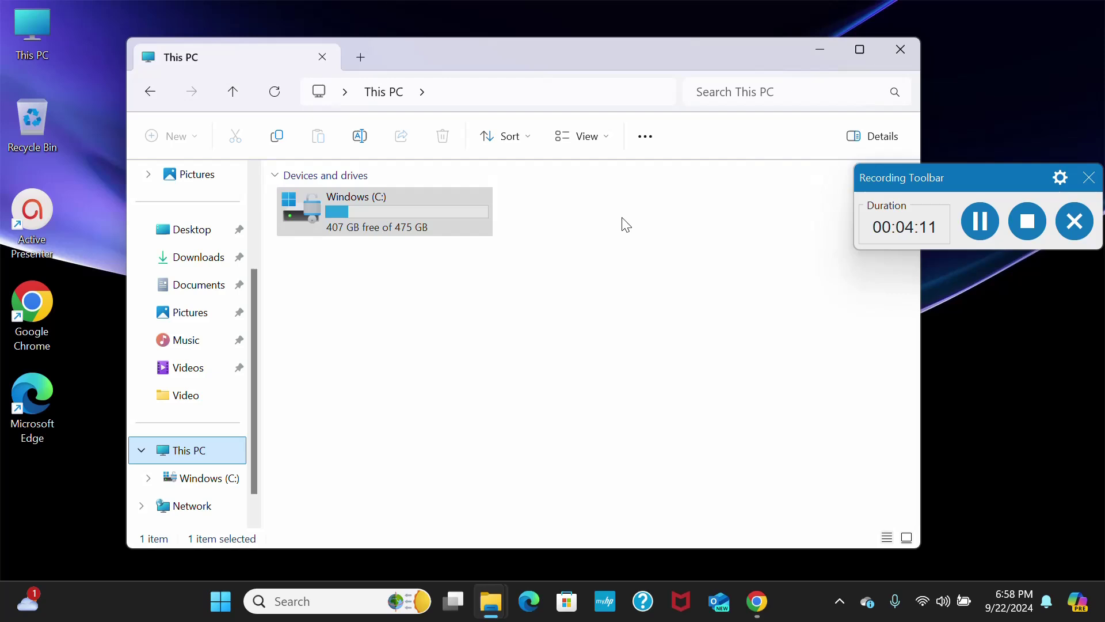
left_click(410, 238)
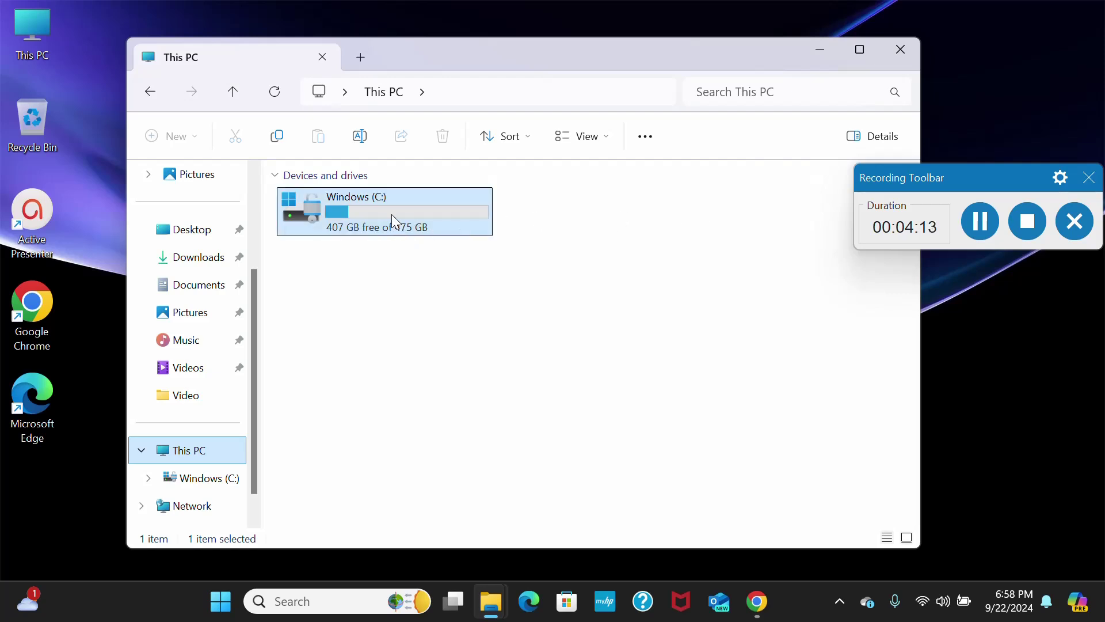
double_click(389, 210)
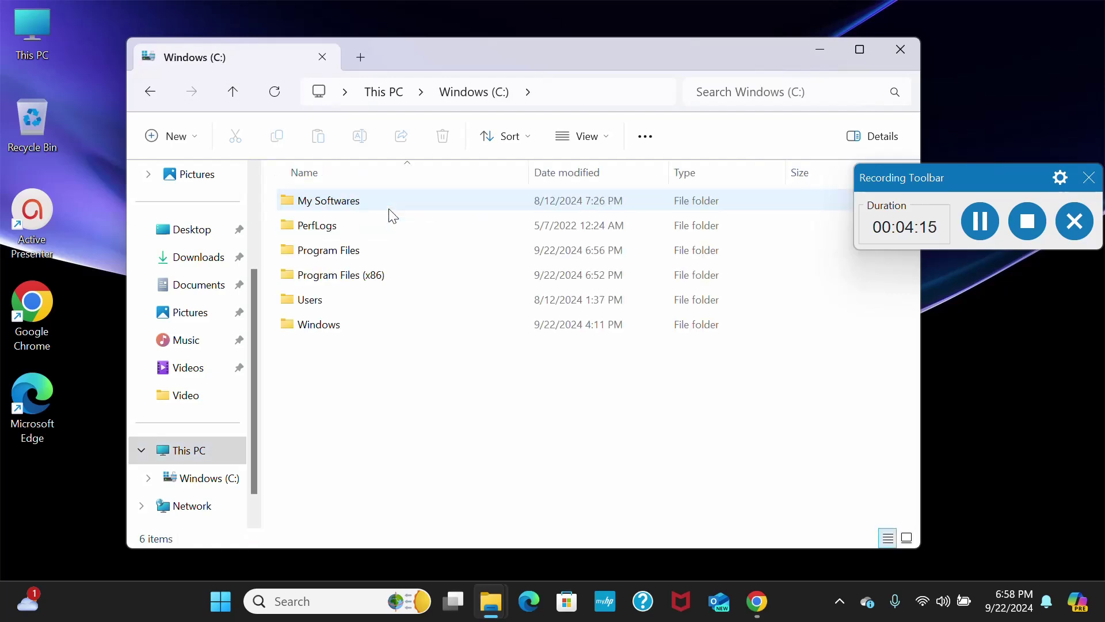
double_click(363, 254)
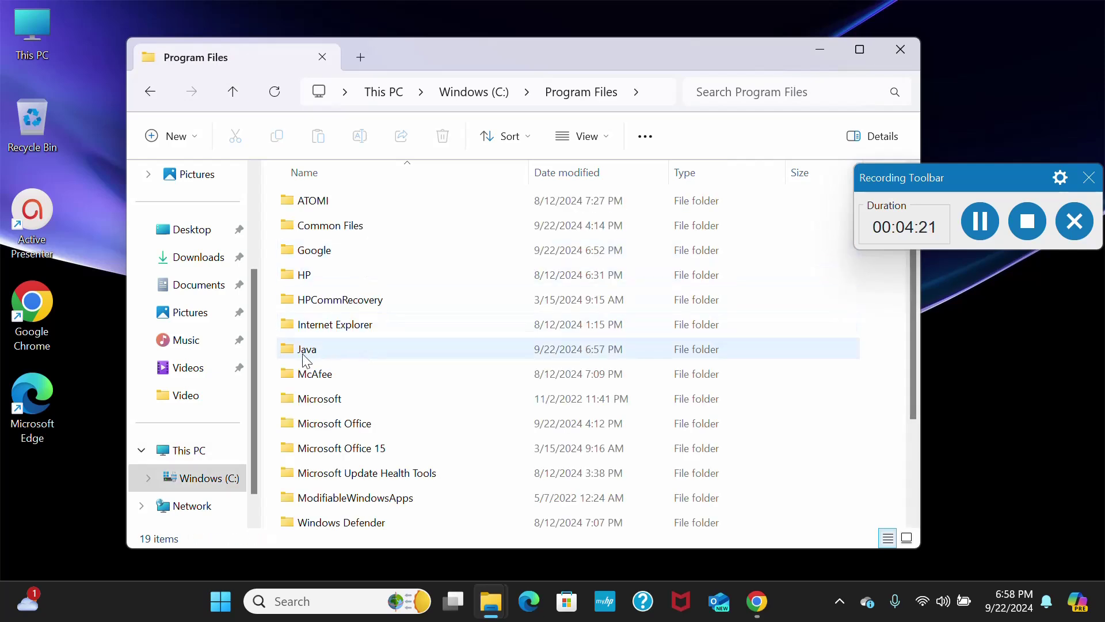
double_click(307, 349)
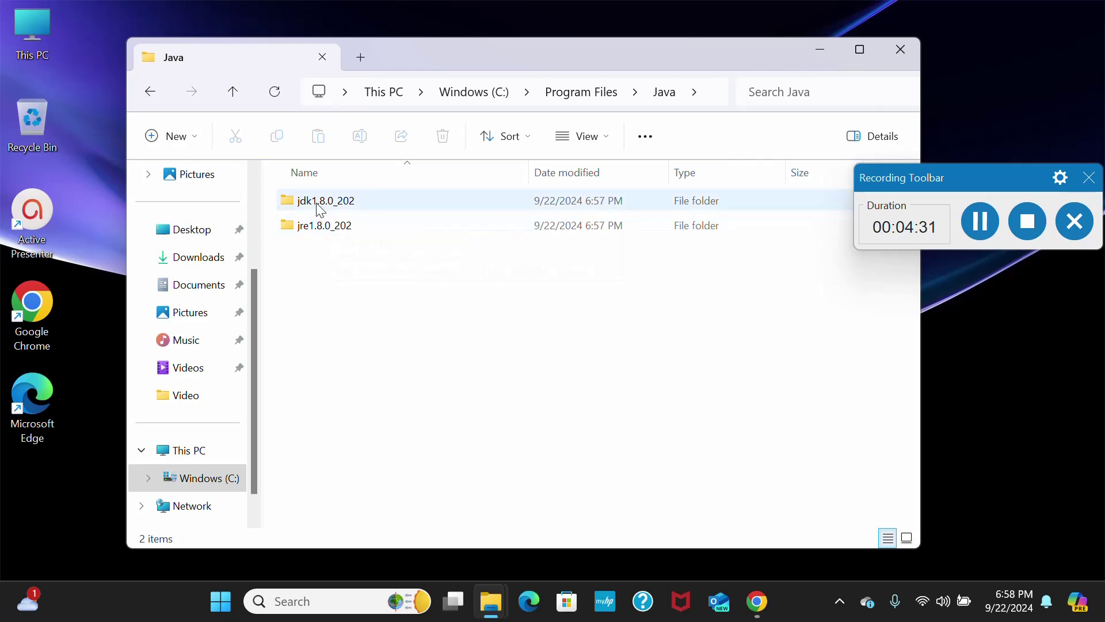
double_click(319, 205)
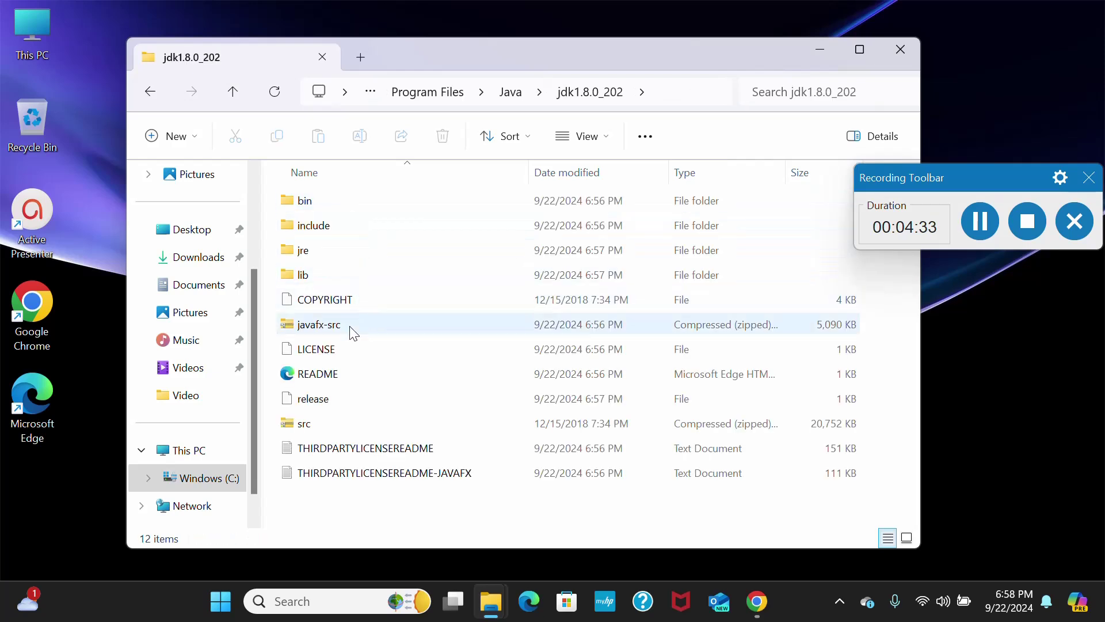
double_click(327, 203)
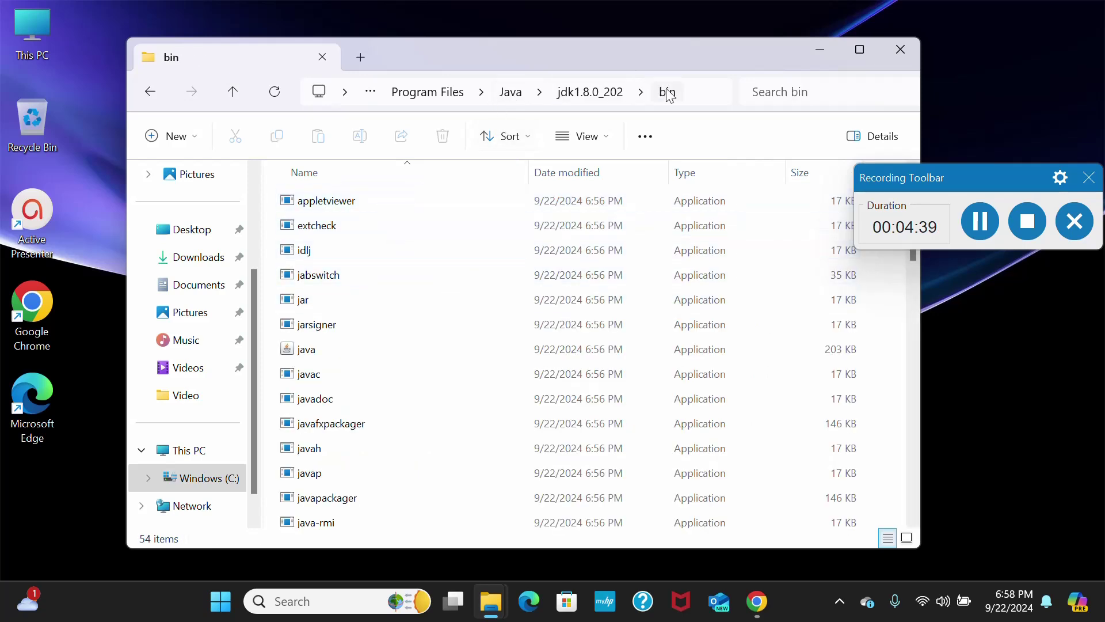
- Copy the bin folder's full path from the address bar
left_click(696, 92)
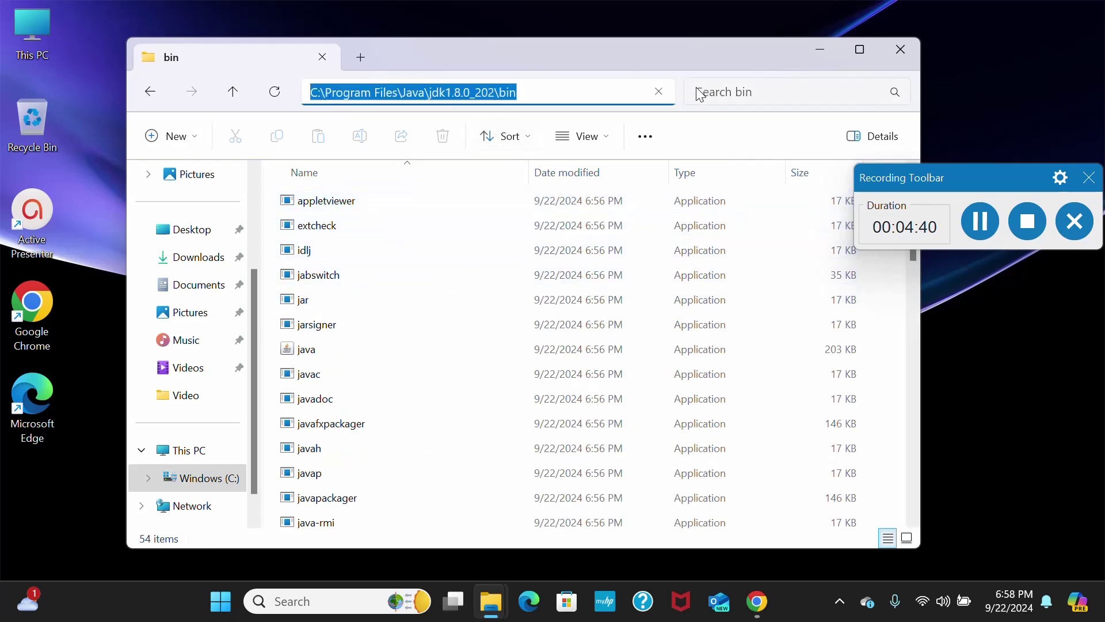
right_click(469, 97)
left_click(519, 146)
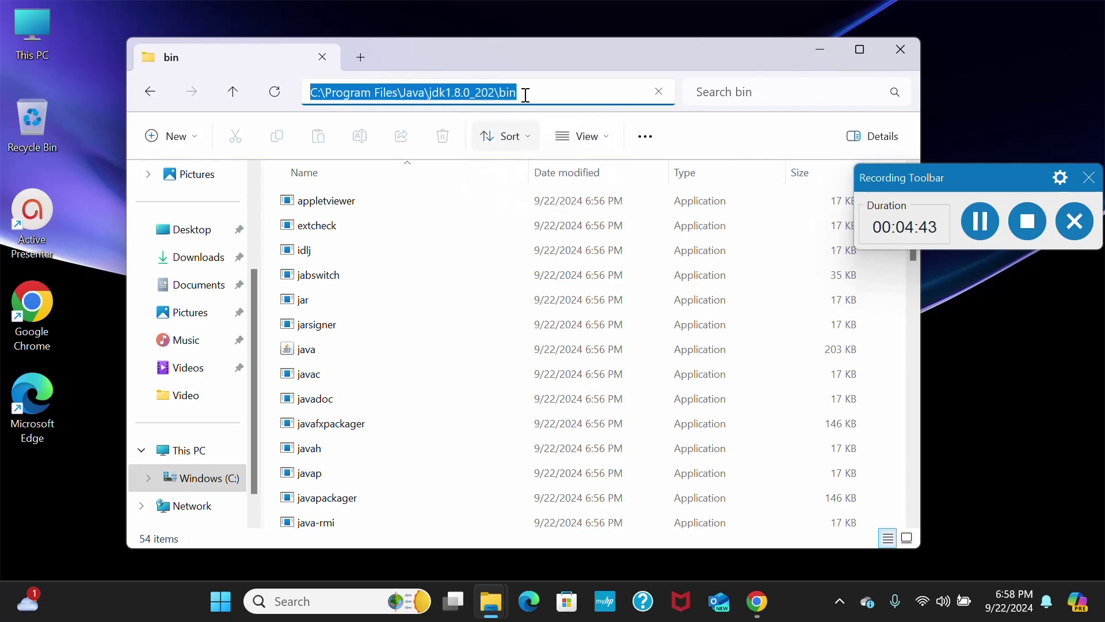
left_click(712, 23)
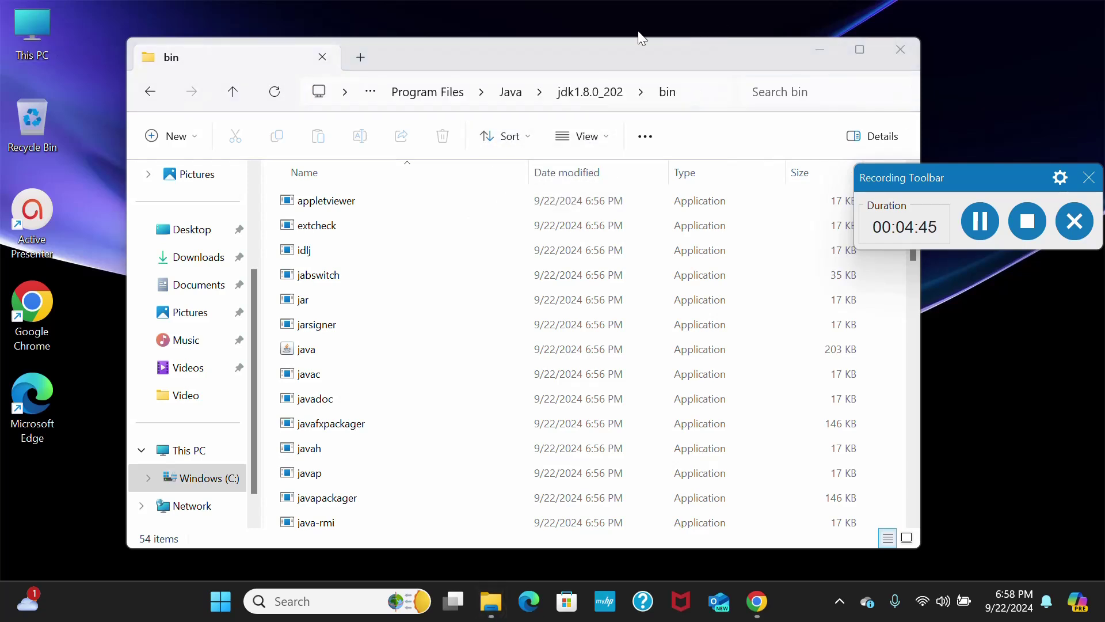
- Open Windows Settings, look through it, then close it to return to the bin folder
left_click(288, 598)
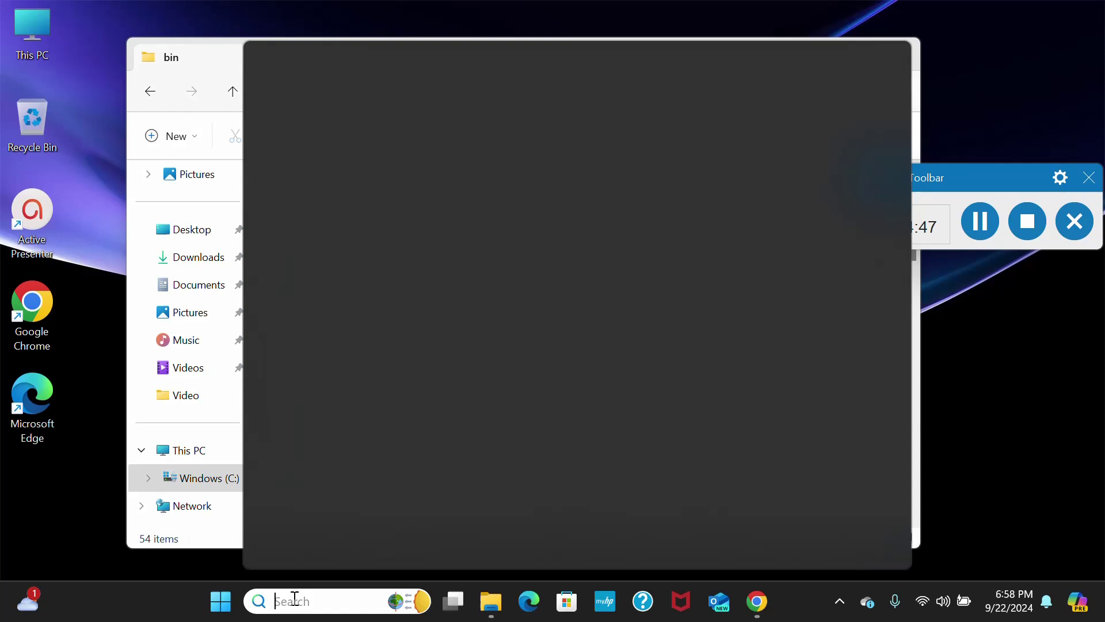
type("settings")
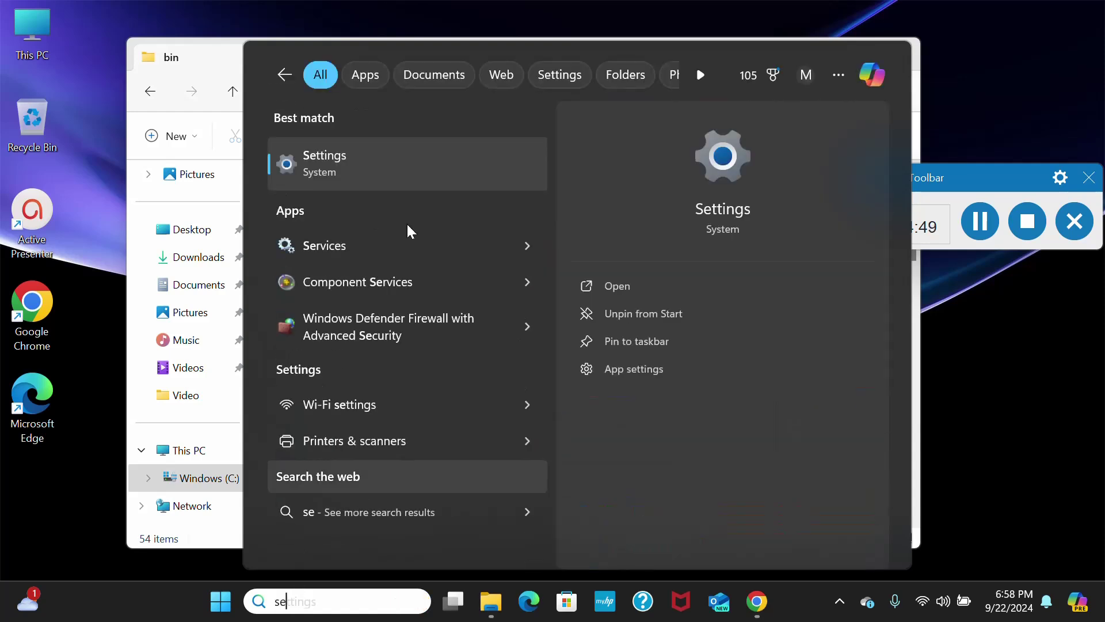
left_click(373, 167)
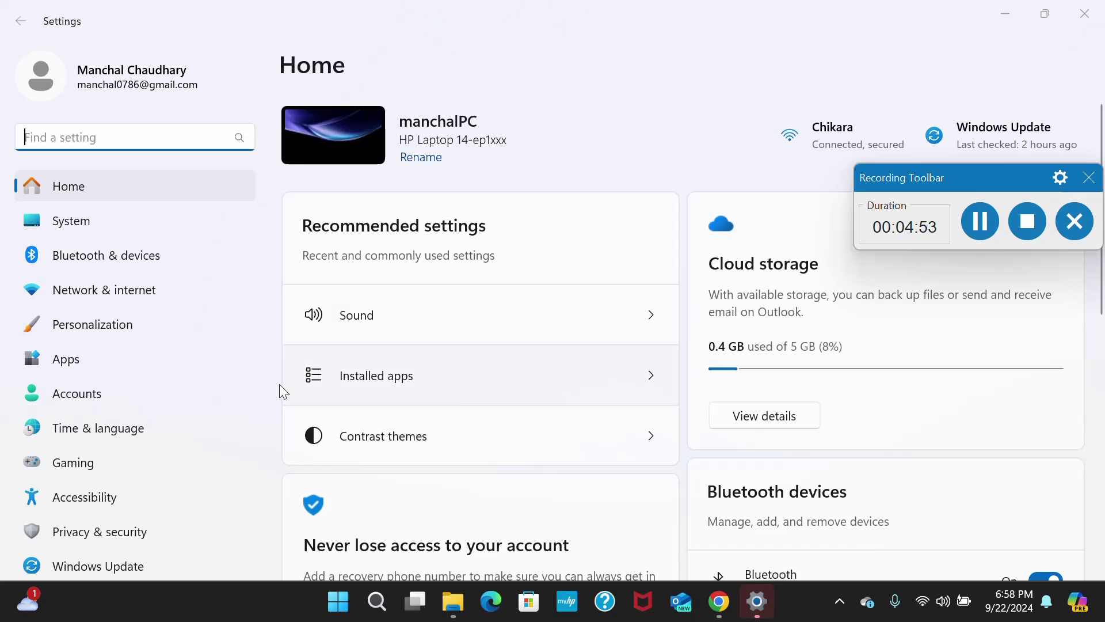
scroll(502, 393, "down", 8)
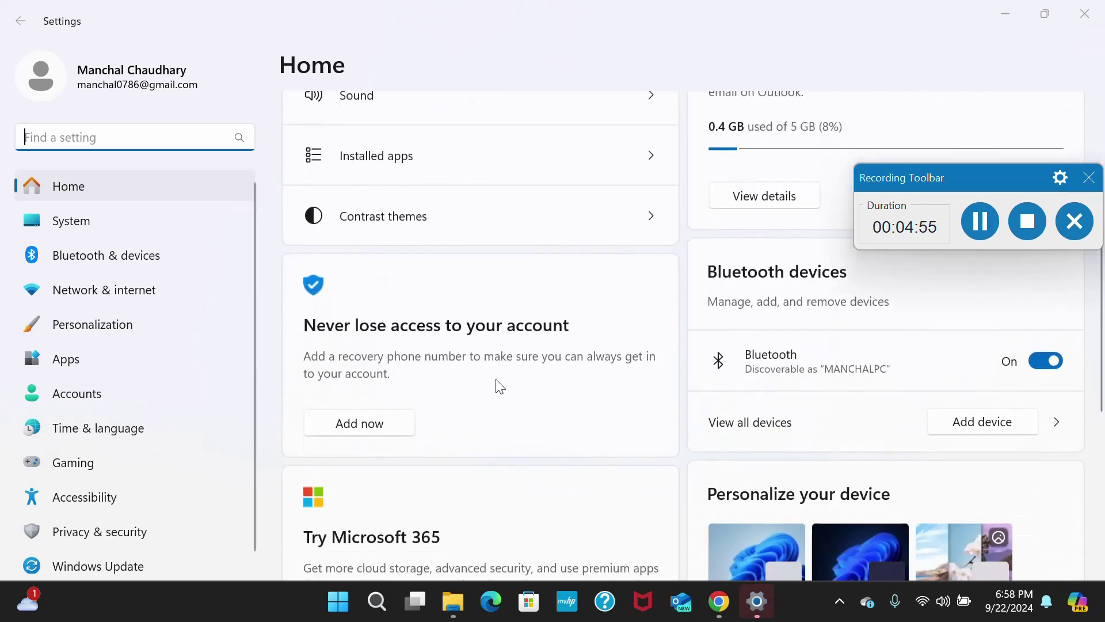
scroll(499, 386, "down", 1)
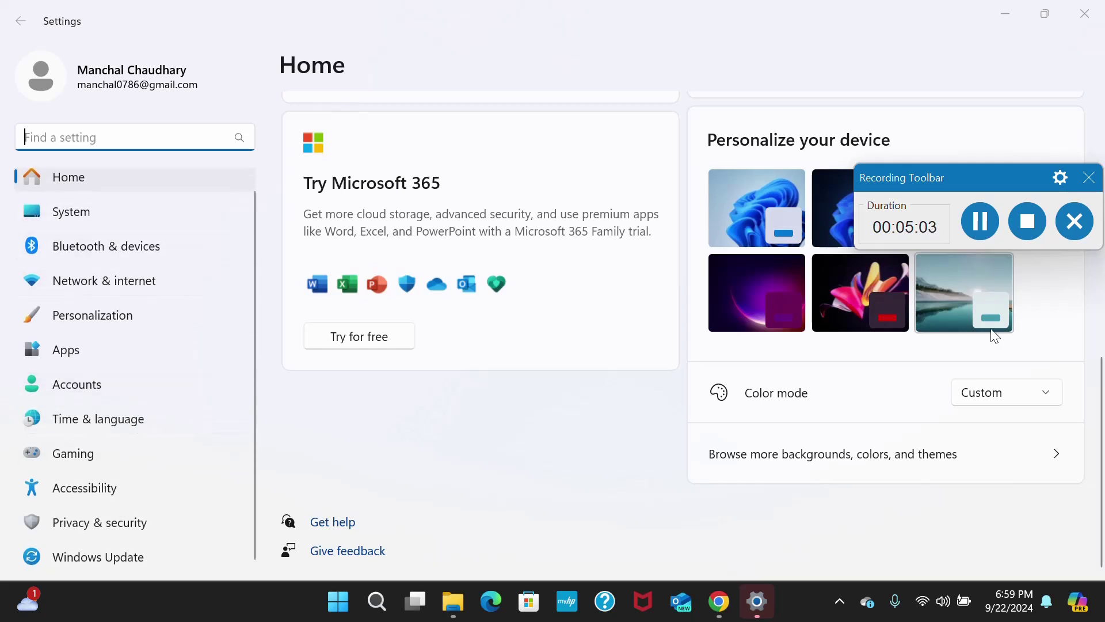
scroll(912, 193, "up", 5)
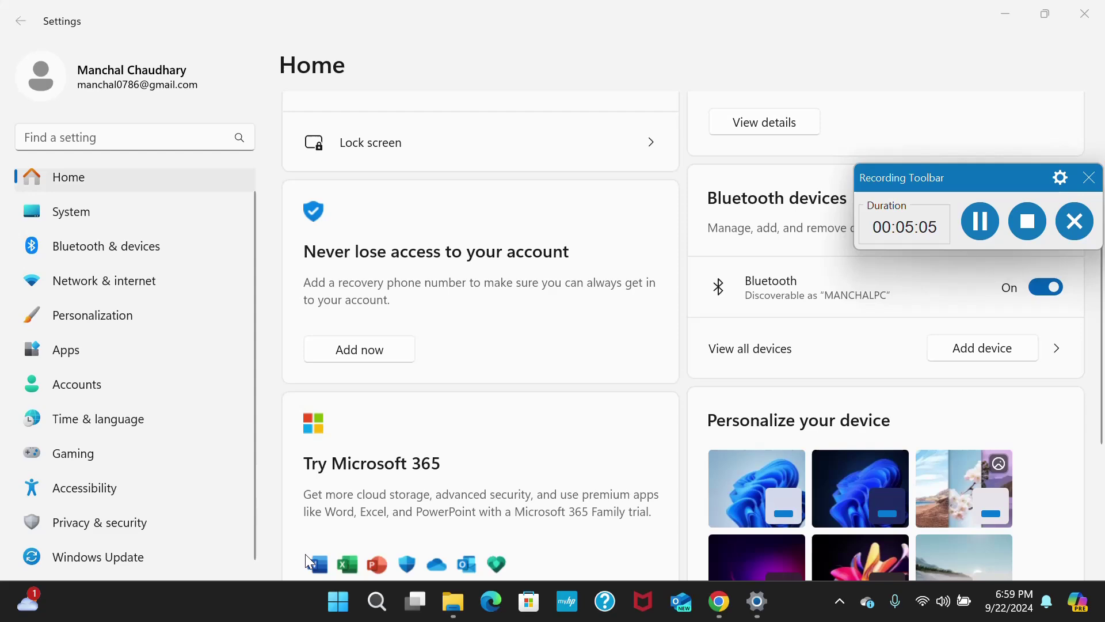
left_click(379, 597)
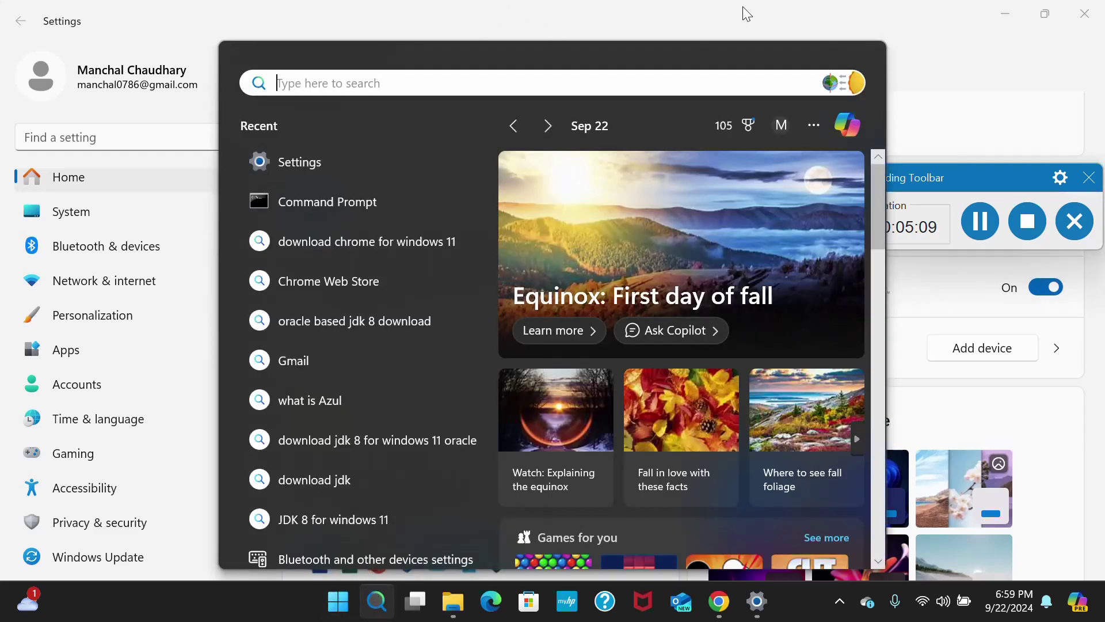
left_click(1084, 15)
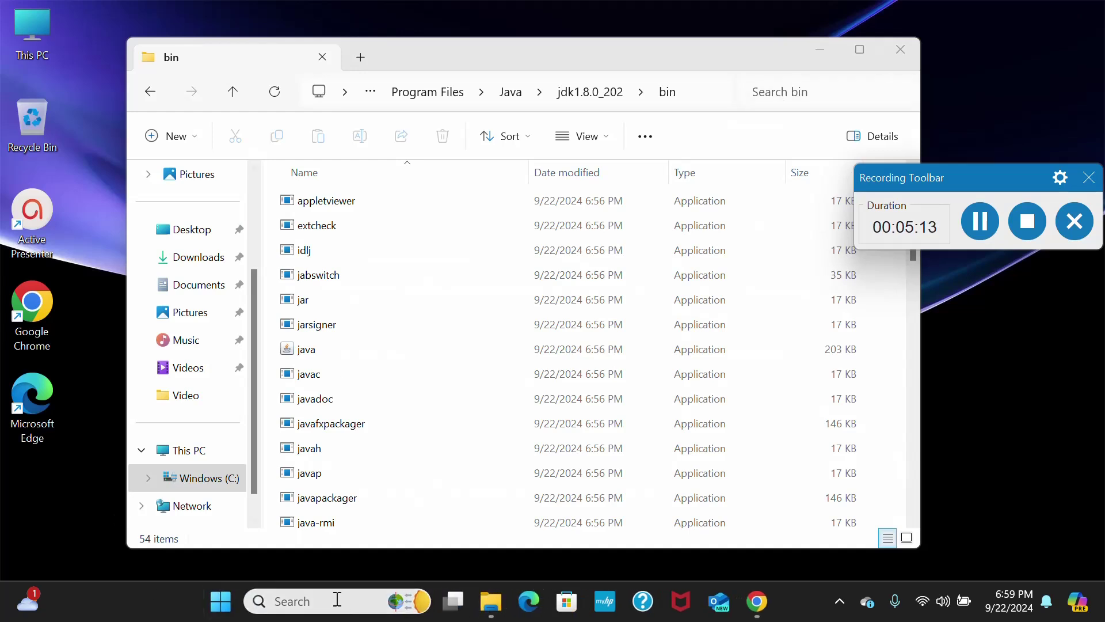
- Open Environment Variables from the advanced system settings found by searching 'adv'
left_click(334, 601)
type("adv")
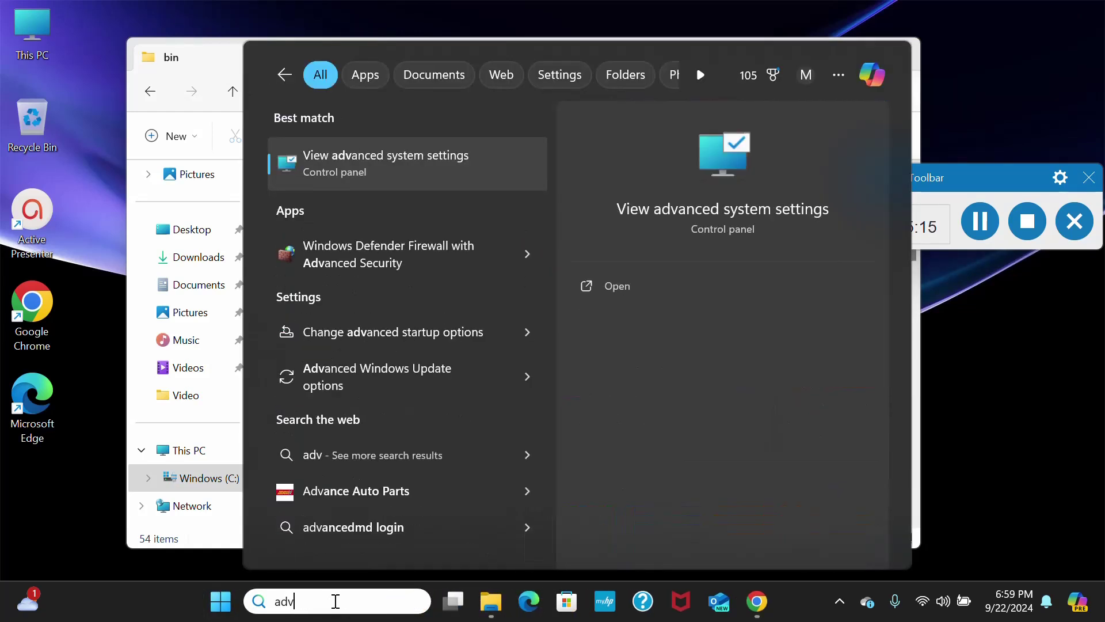
left_click(447, 168)
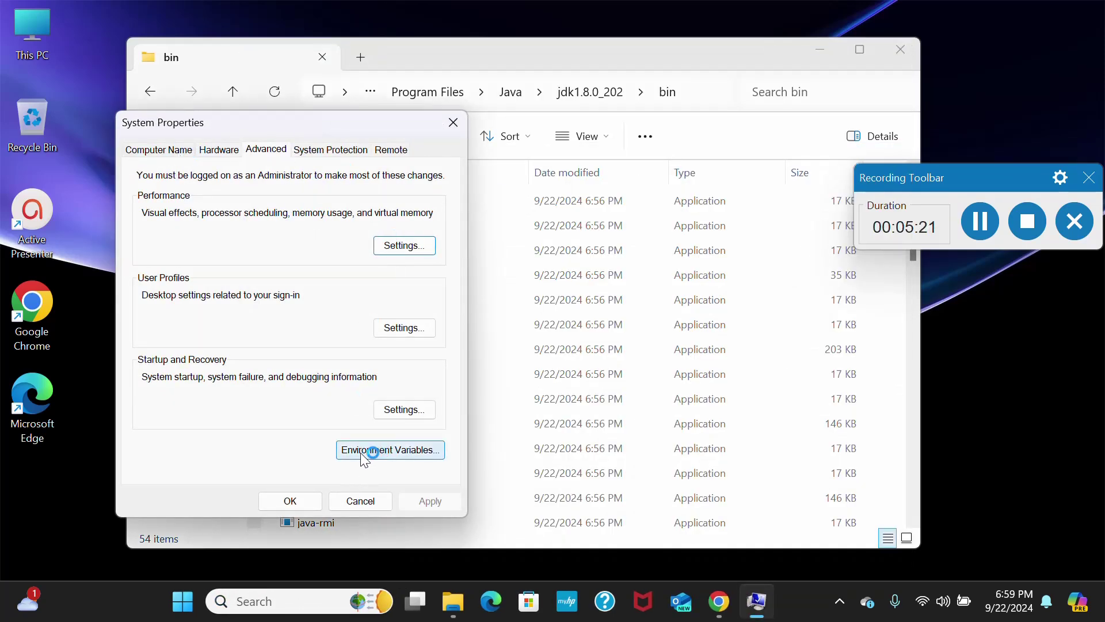
left_click(407, 451)
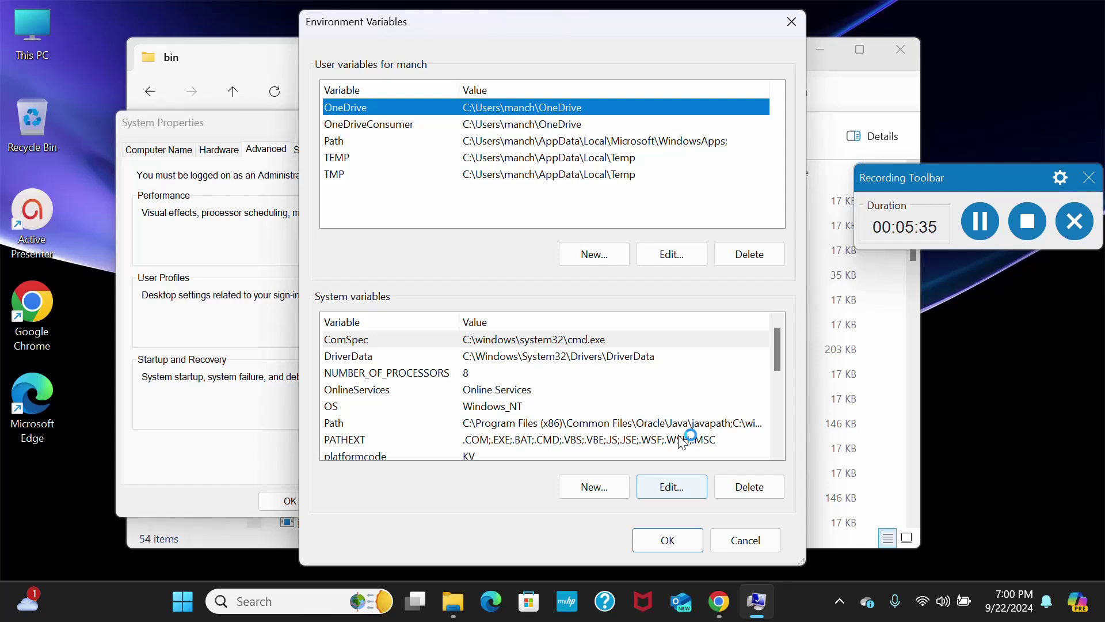
- Select the system Path variable and begin adding a new system variable
scroll(651, 398, "down", 2)
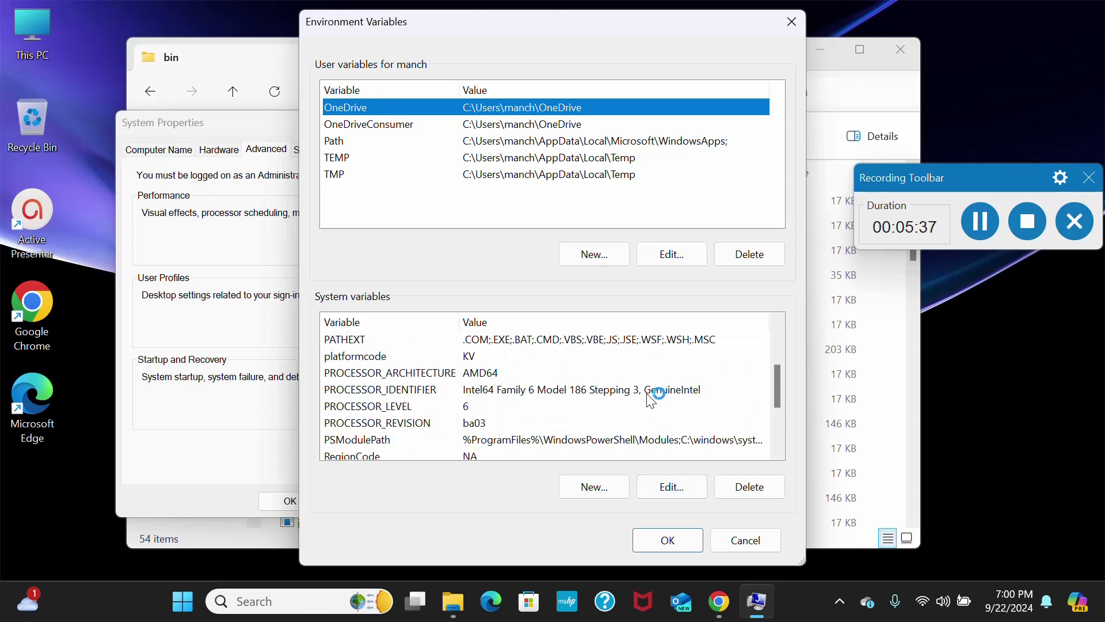
scroll(650, 398, "up", 1)
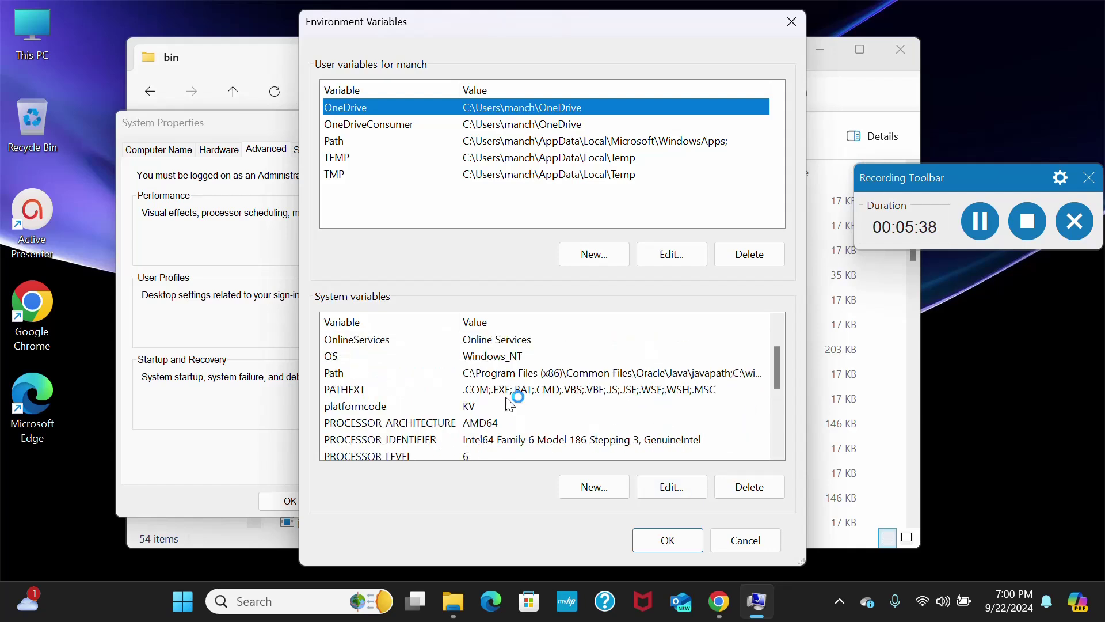
left_click(350, 374)
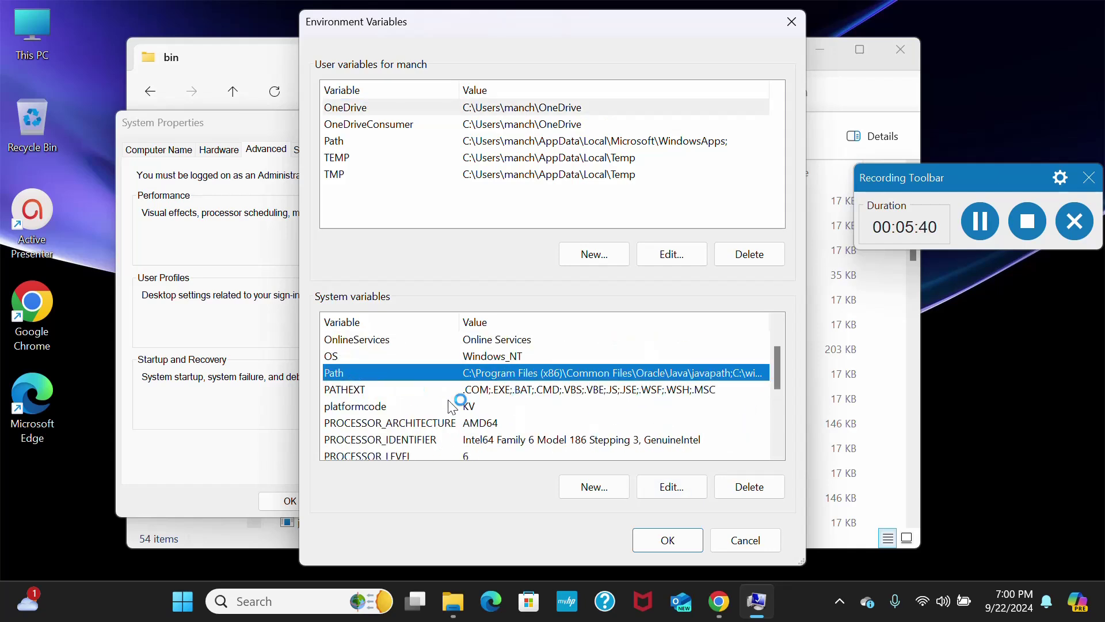
left_click(605, 491)
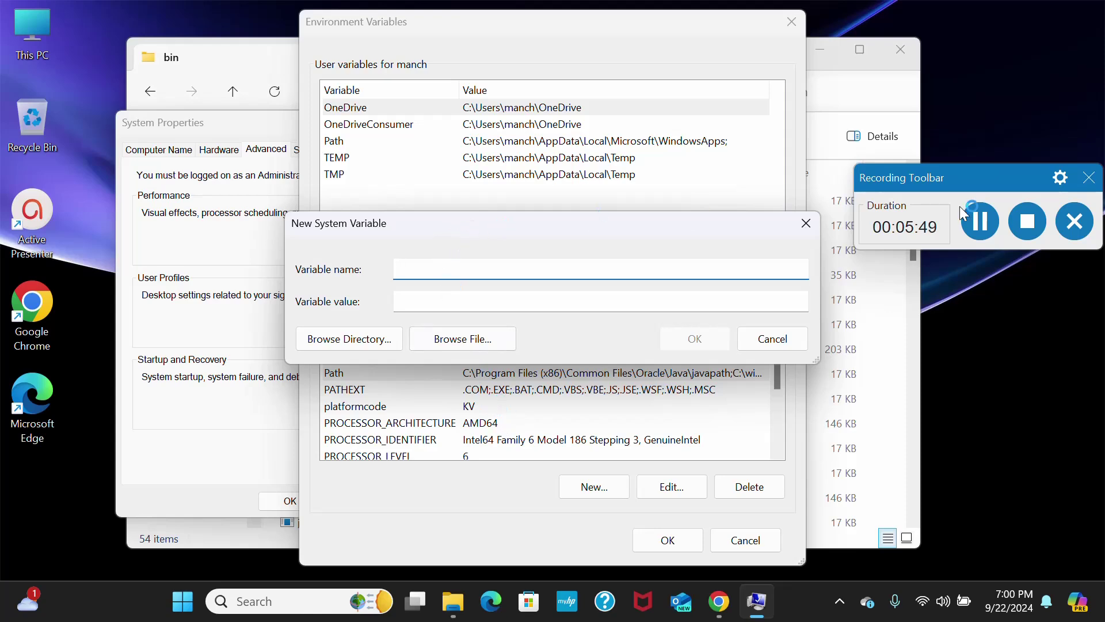
left_click(980, 221)
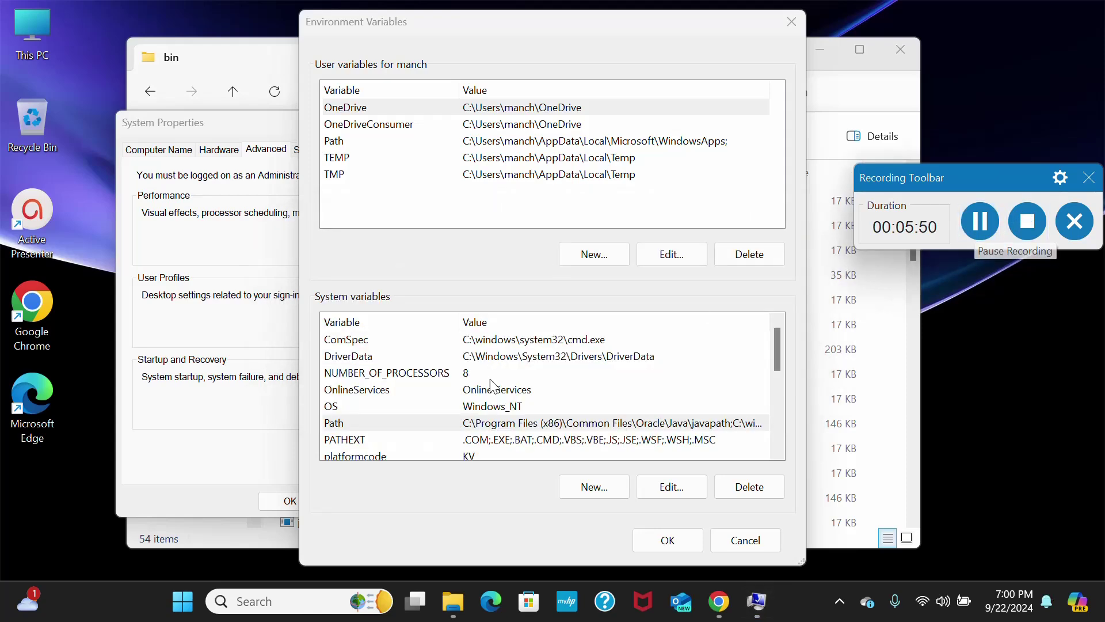
- Append C:\Program Files\Java\jdk1.8.0_202\bin as a new Path entry and confirm all dialogs
double_click(375, 431)
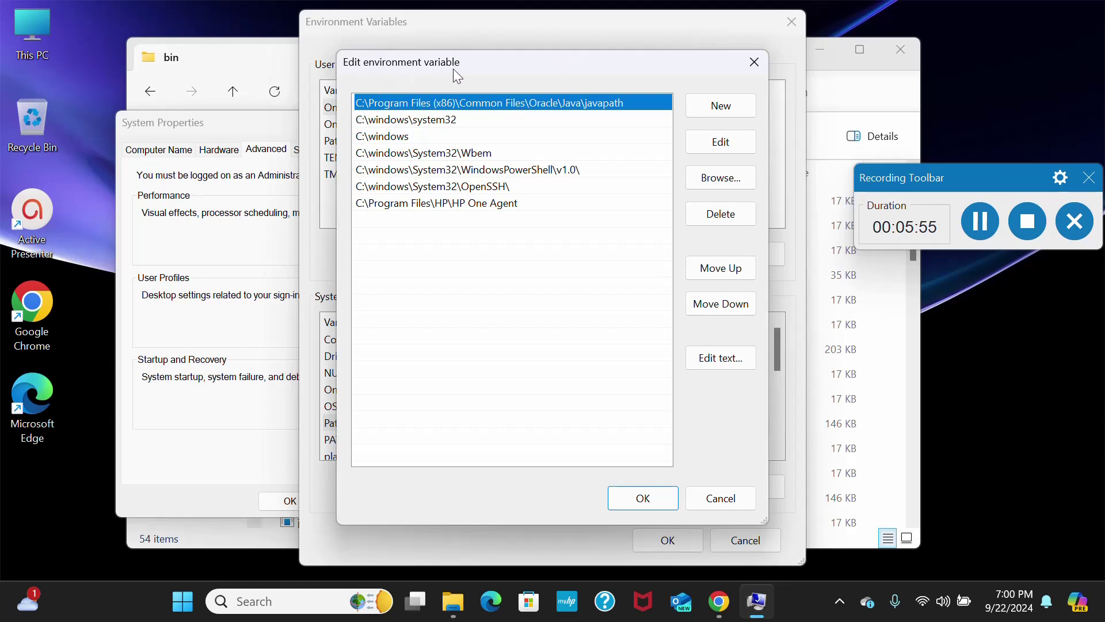
left_click(721, 106)
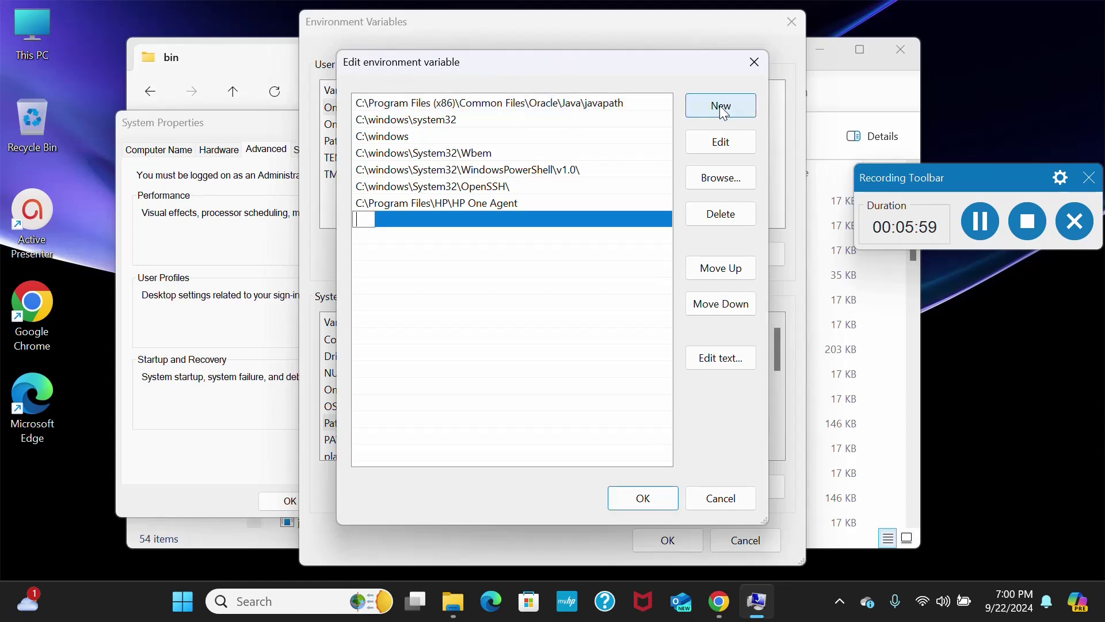
right_click(363, 222)
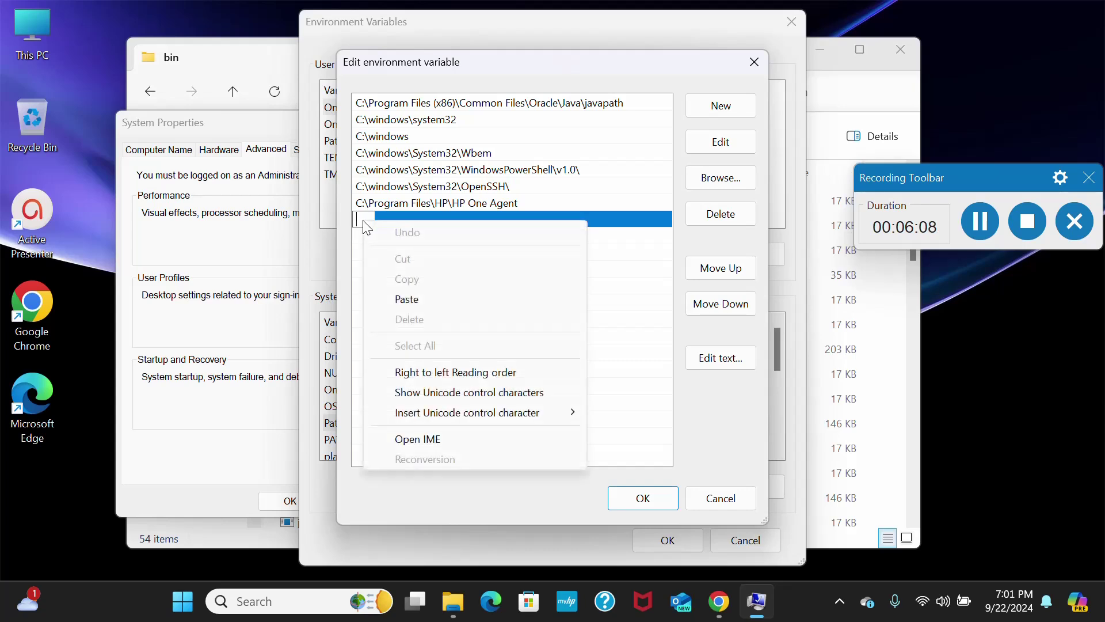
left_click(433, 300)
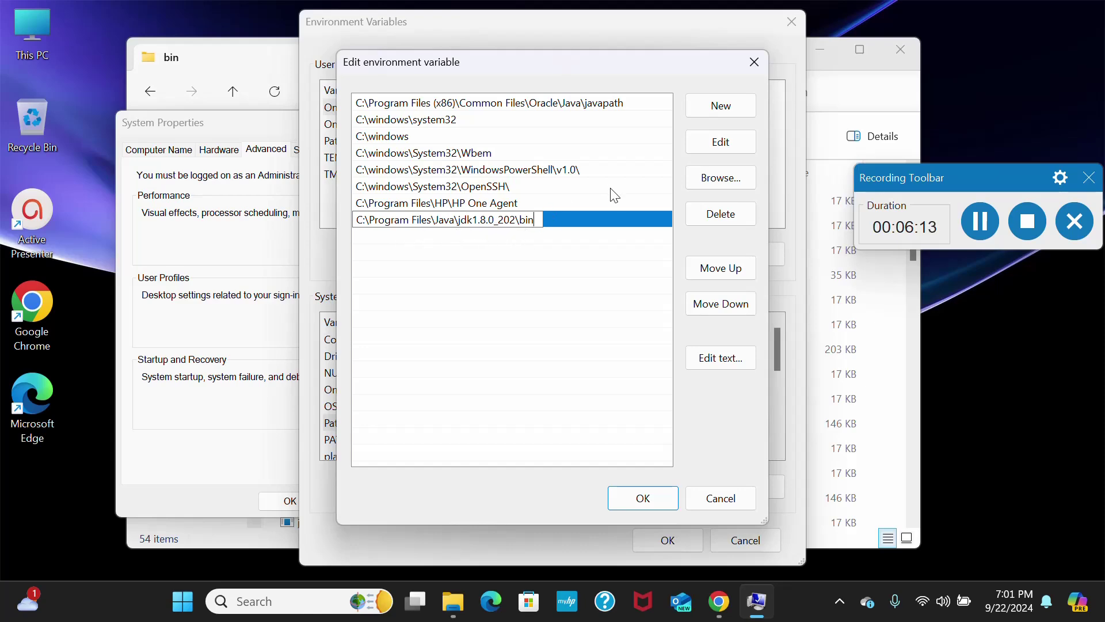
left_click(661, 506)
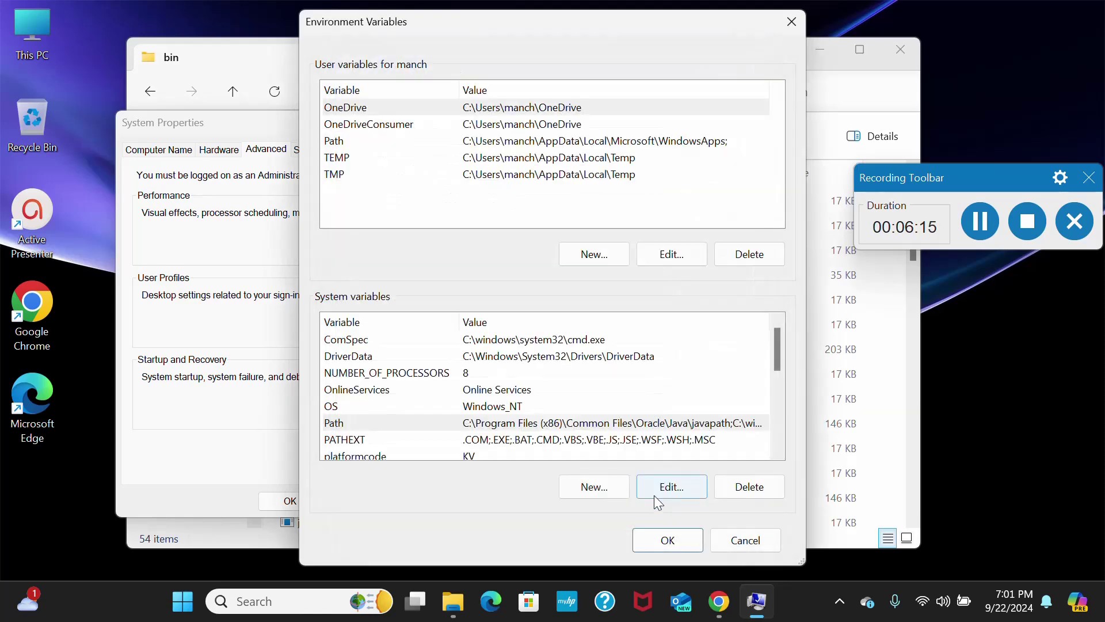
left_click(670, 543)
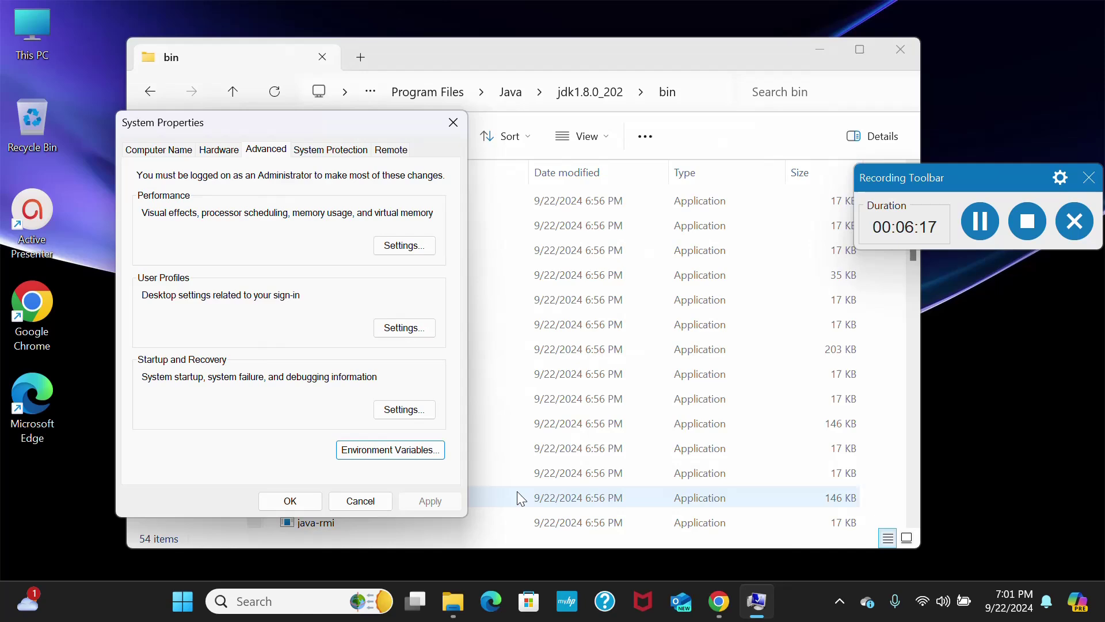
left_click(293, 501)
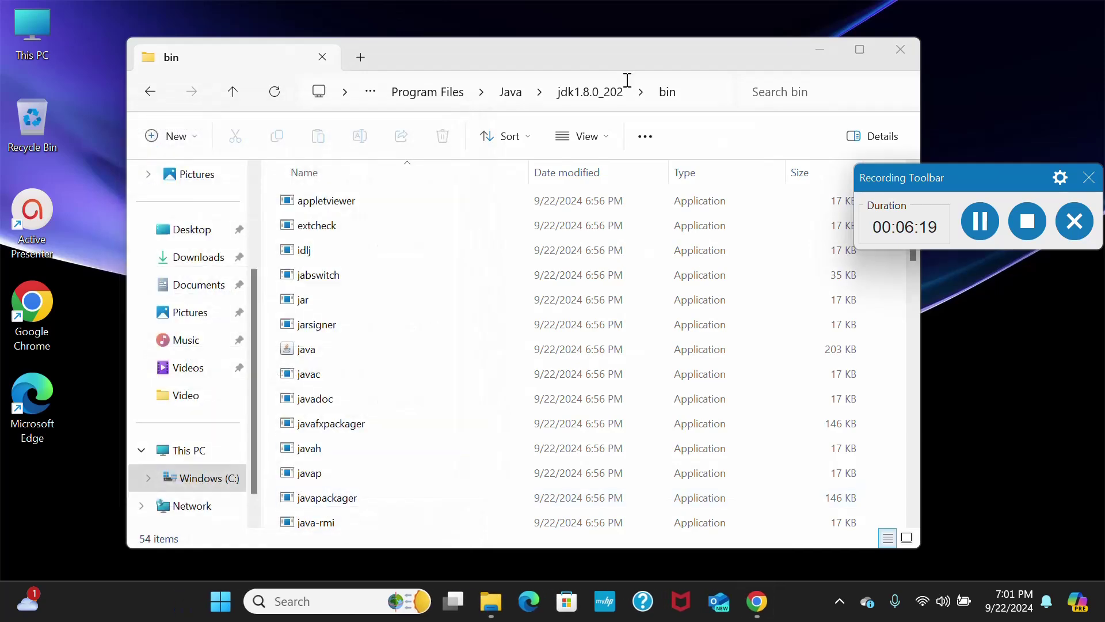
- Minimize the bin folder window and launch Command Prompt via a 'co' search
left_click(820, 51)
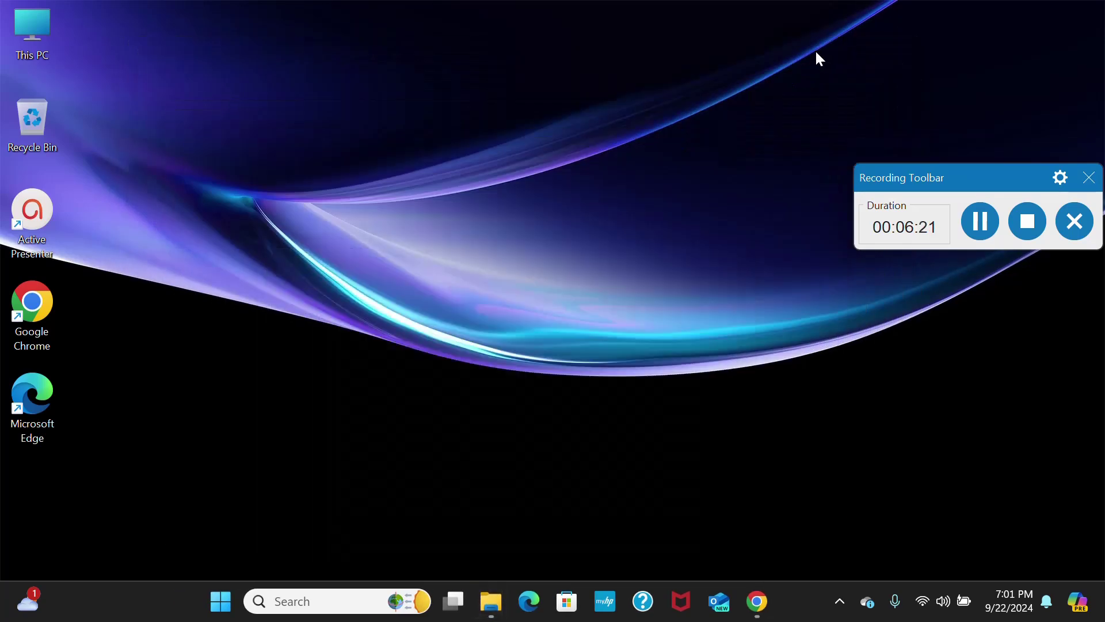
left_click(335, 603)
type("co")
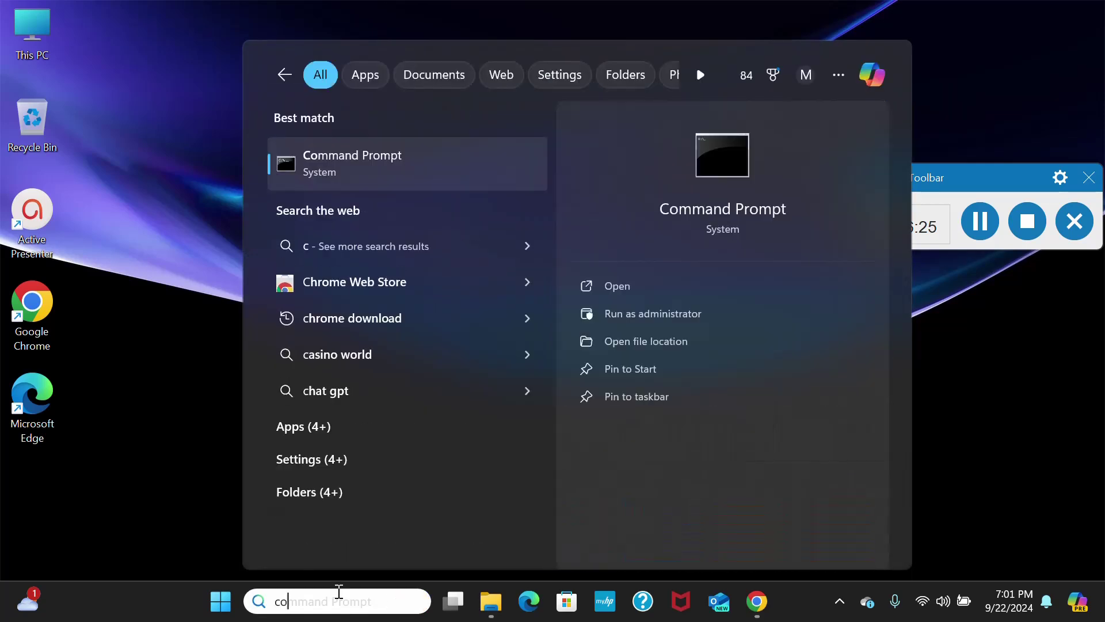
left_click(381, 154)
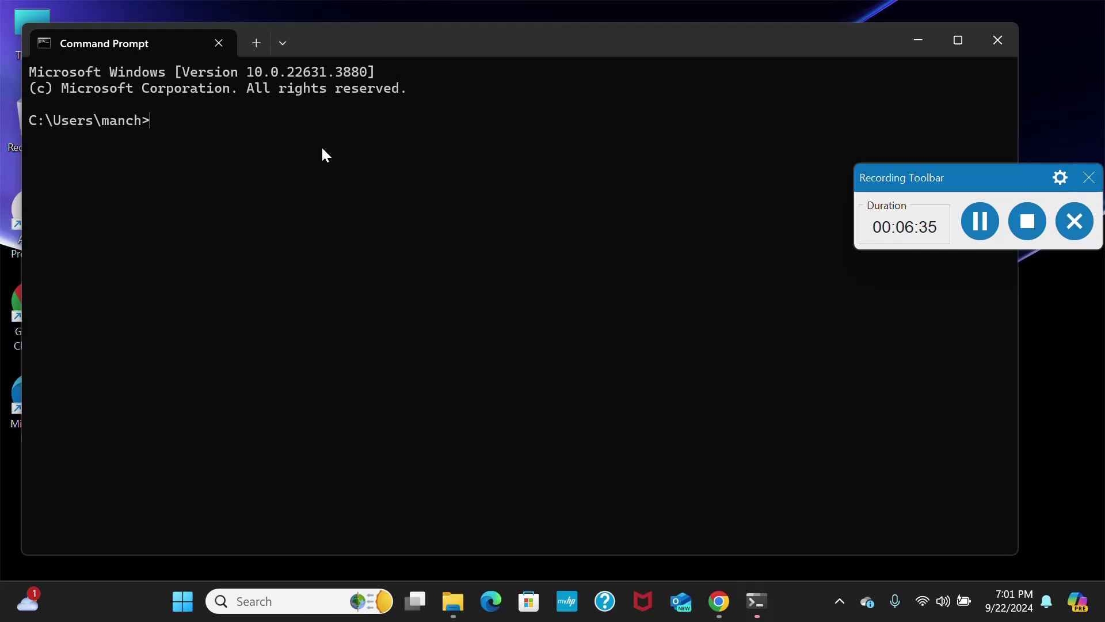
- Run javac to confirm it prints its usage options, then close the console
type("javac")
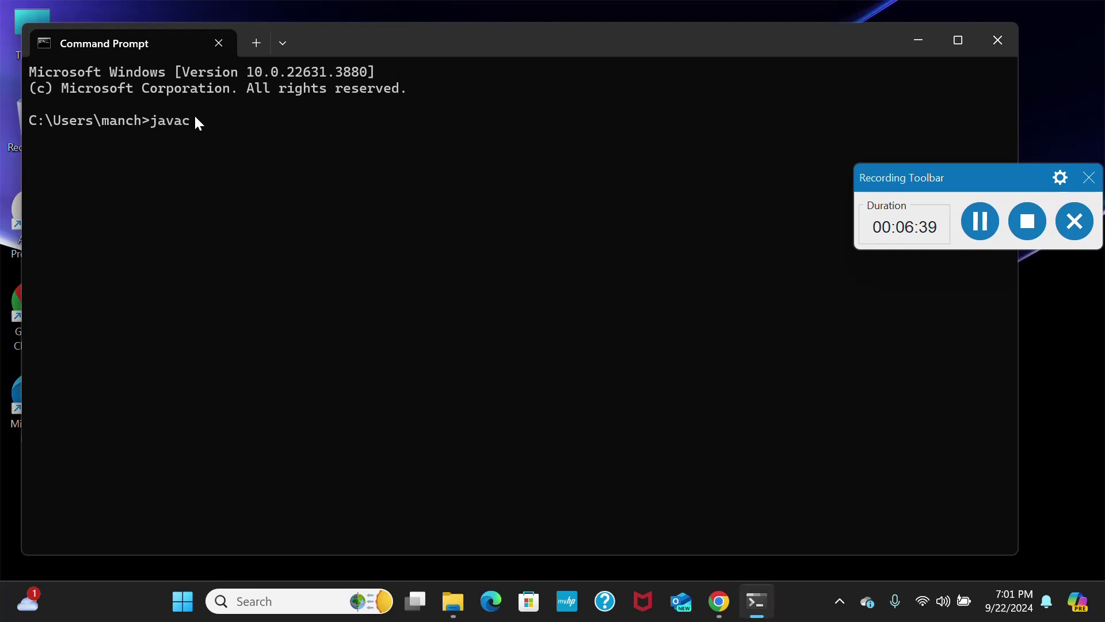
key("Return")
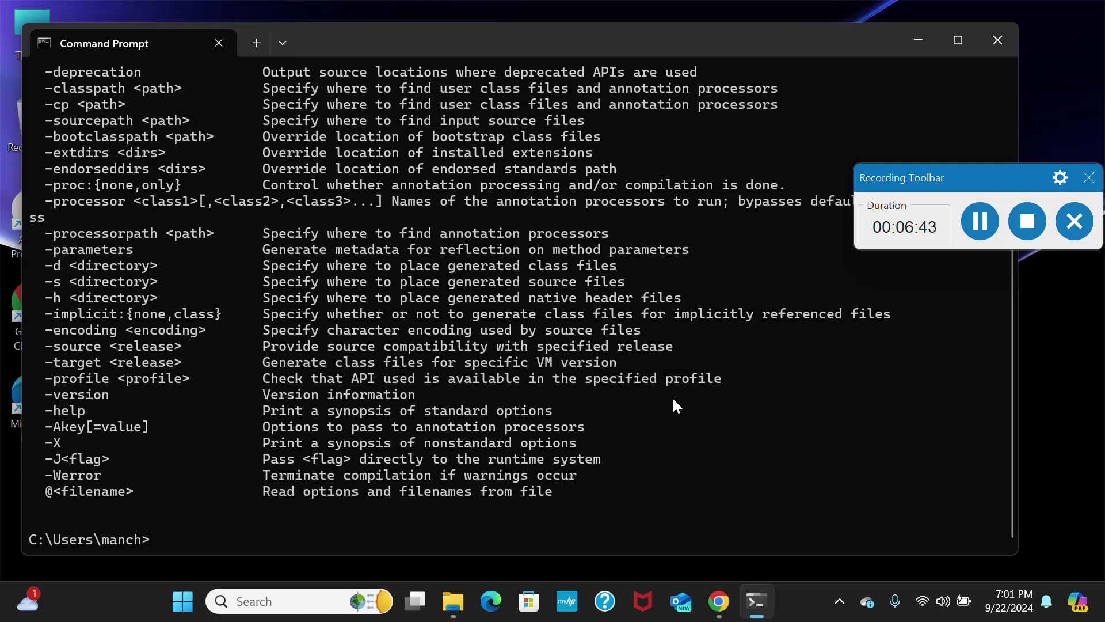
left_click(1003, 39)
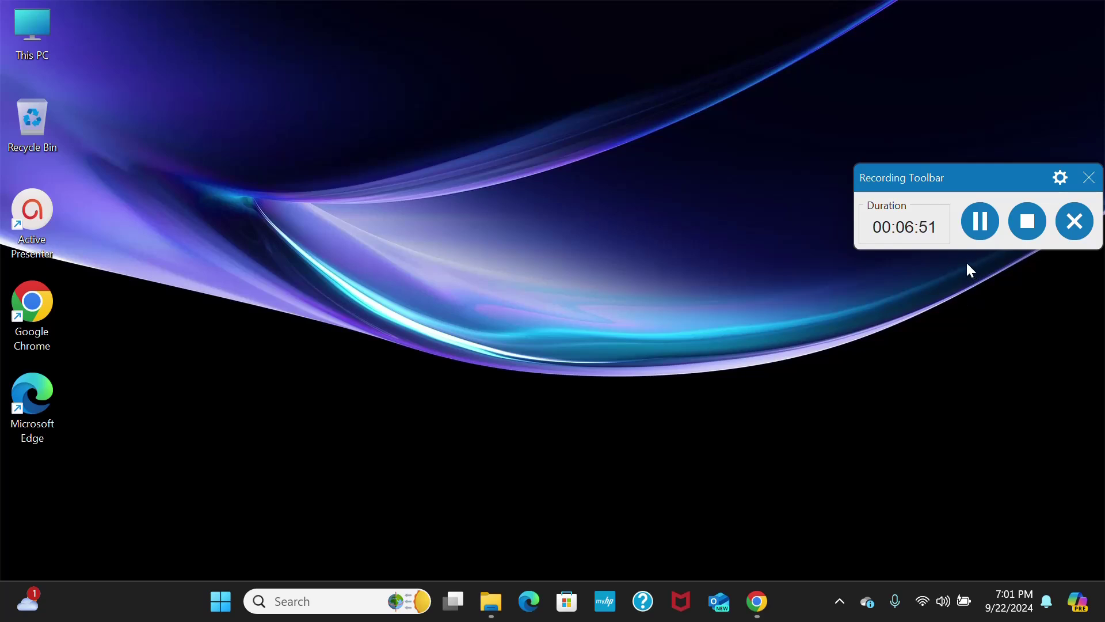
left_click_drag(973, 184, 772, 182)
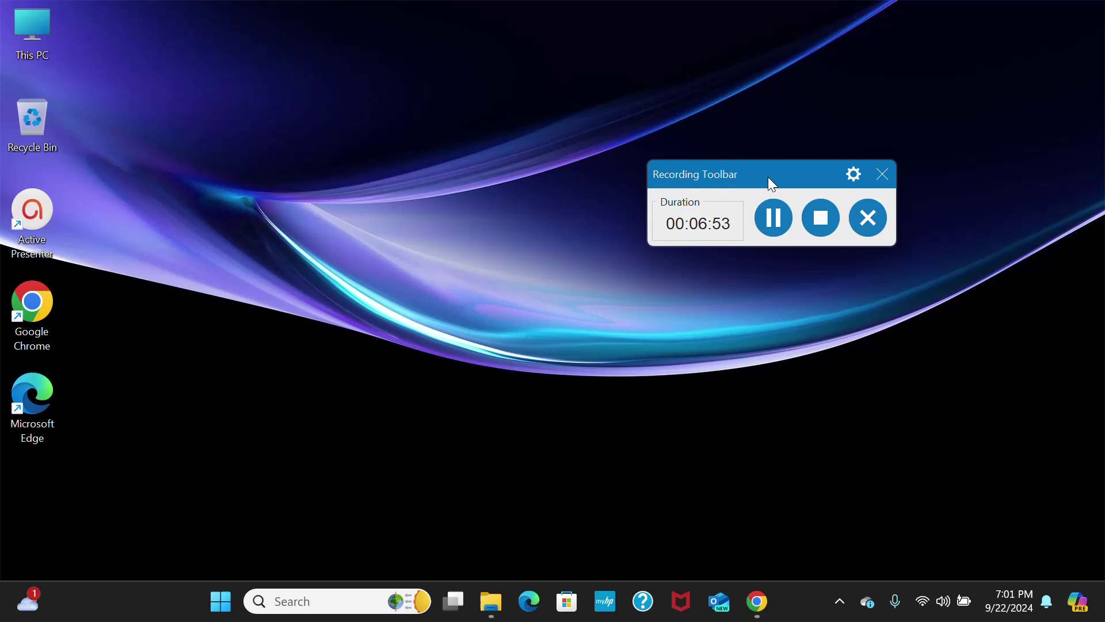